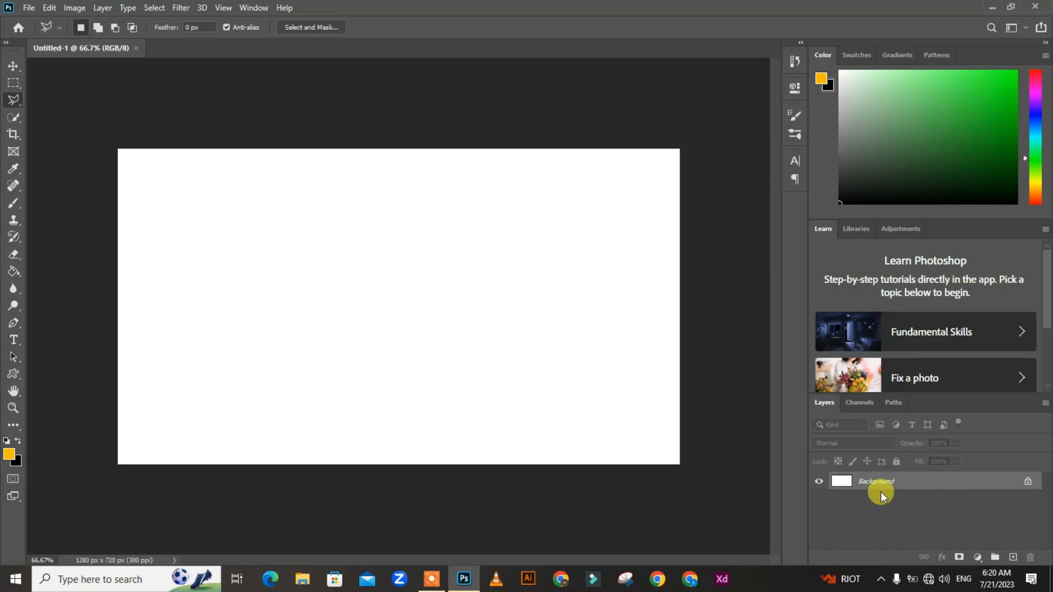
Step: Unlock the Background layer and rename it 1
double_click(908, 488)
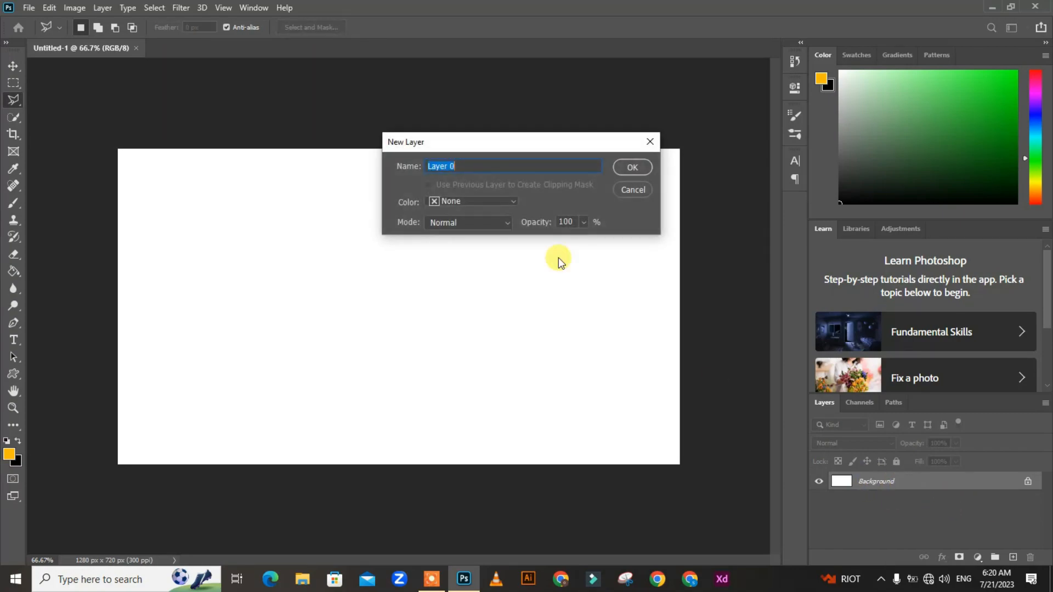
click(641, 197)
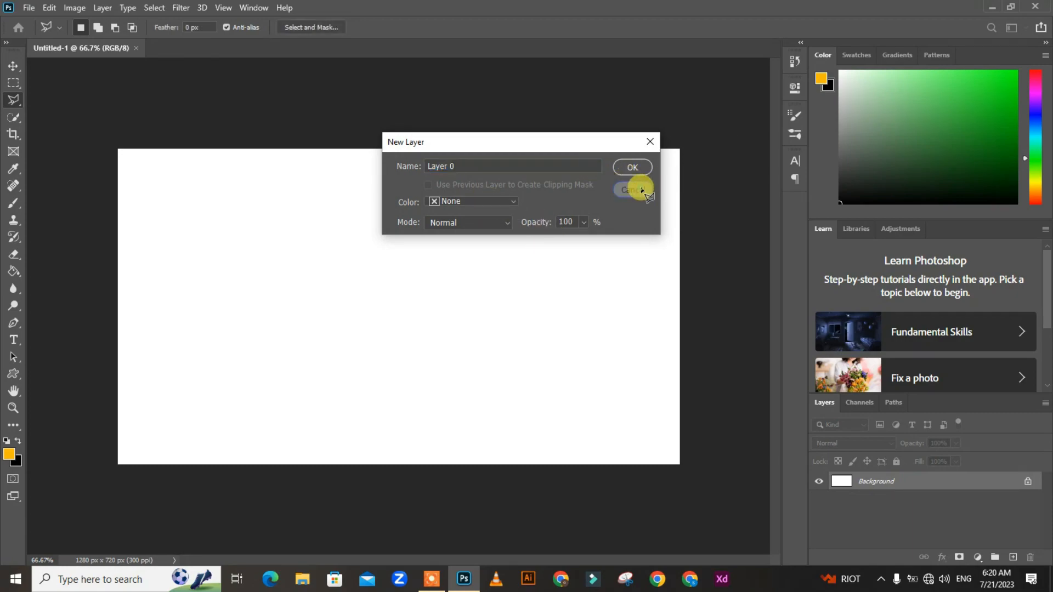
click(1027, 482)
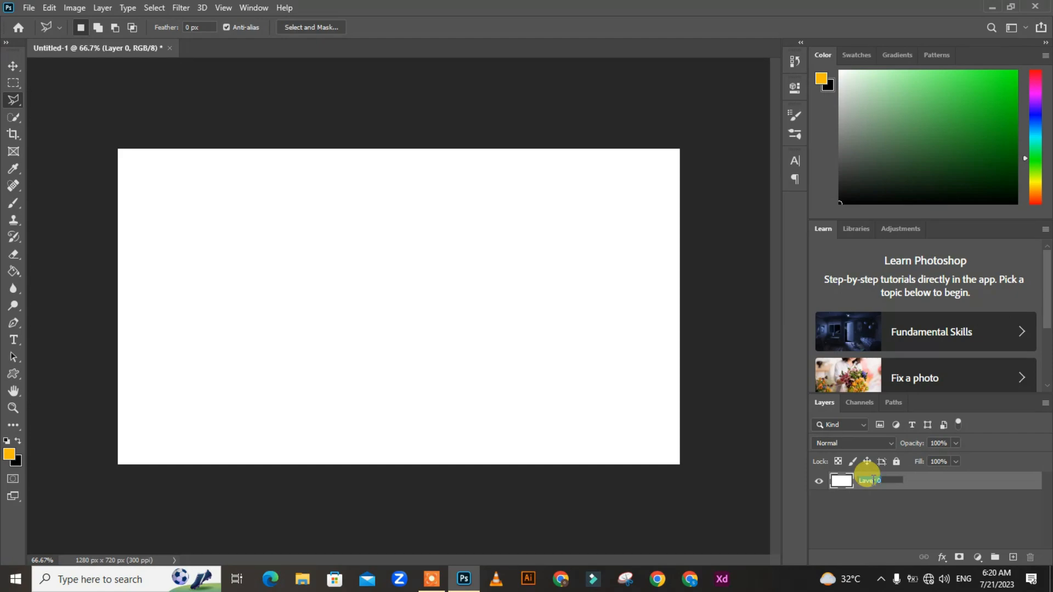
click(893, 506)
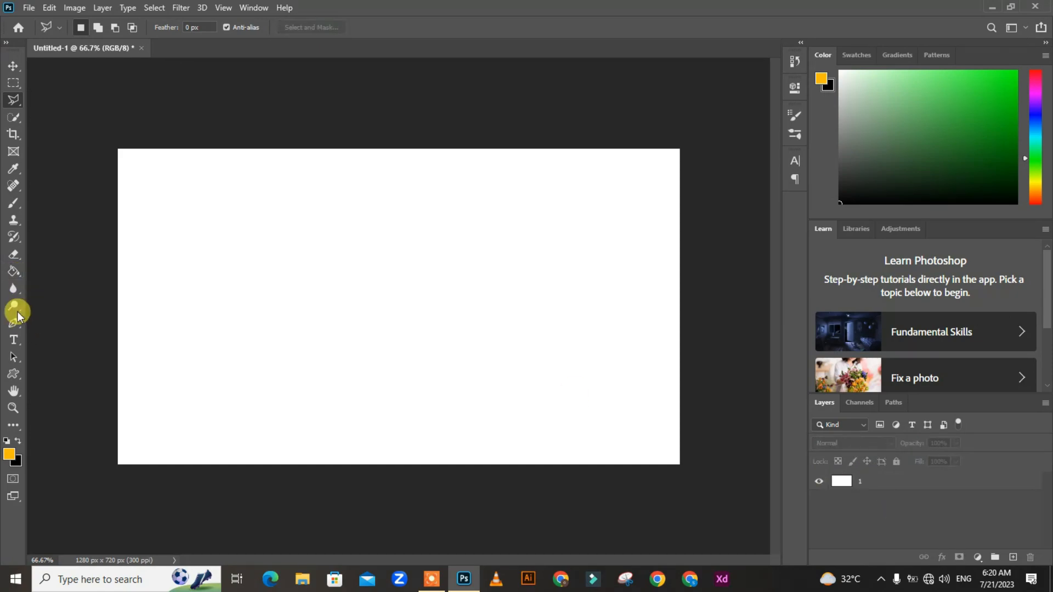
Step: Fill layer 1 with the orange-yellow foreground colour using the Paint Bucket tool
click(13, 273)
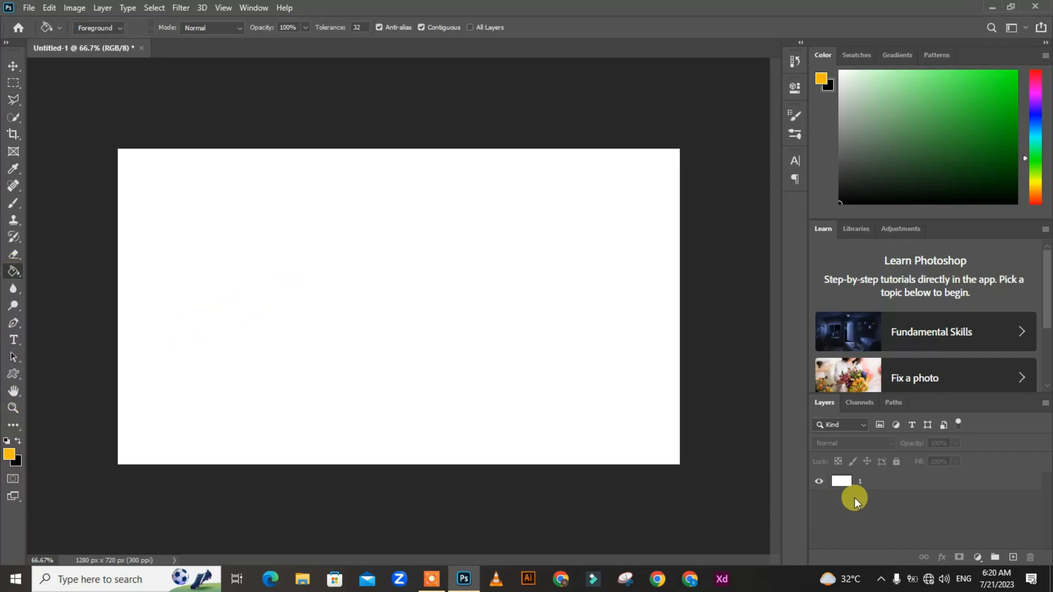
click(840, 481)
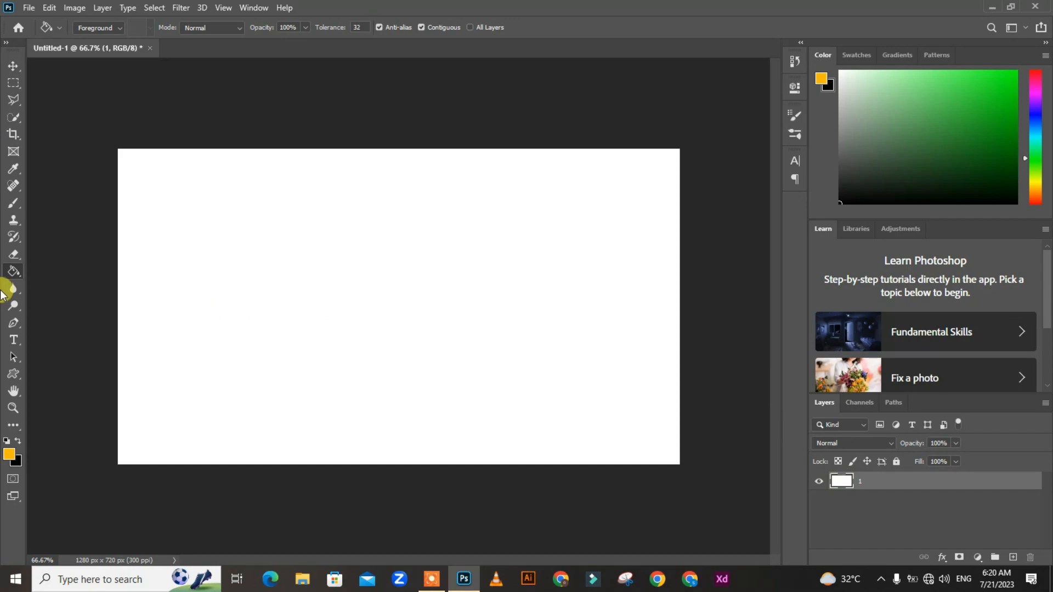
click(372, 292)
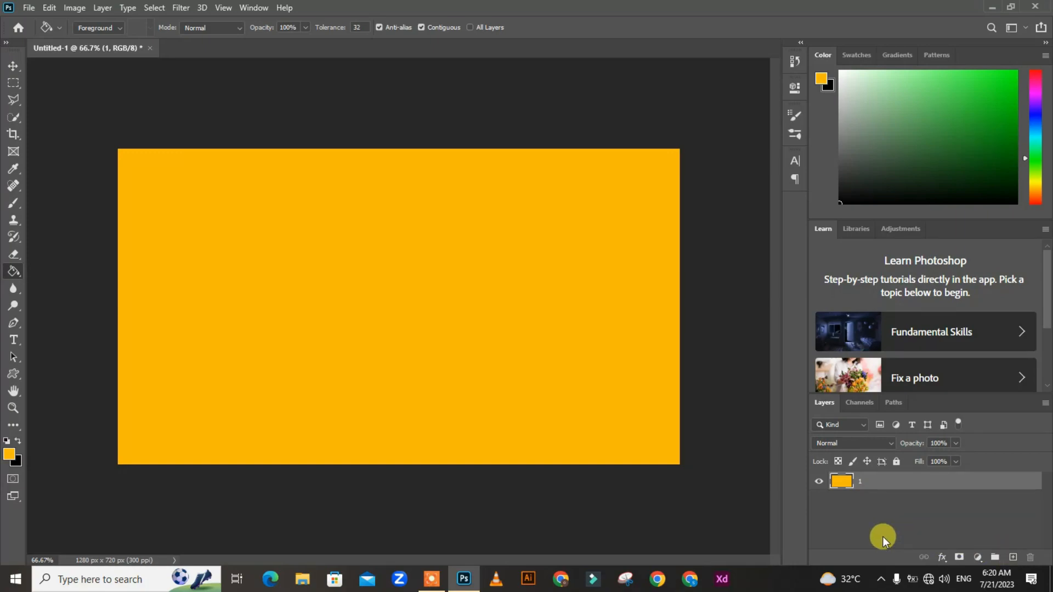
Step: Add a new layer above layer 1 and name it 2
click(1014, 559)
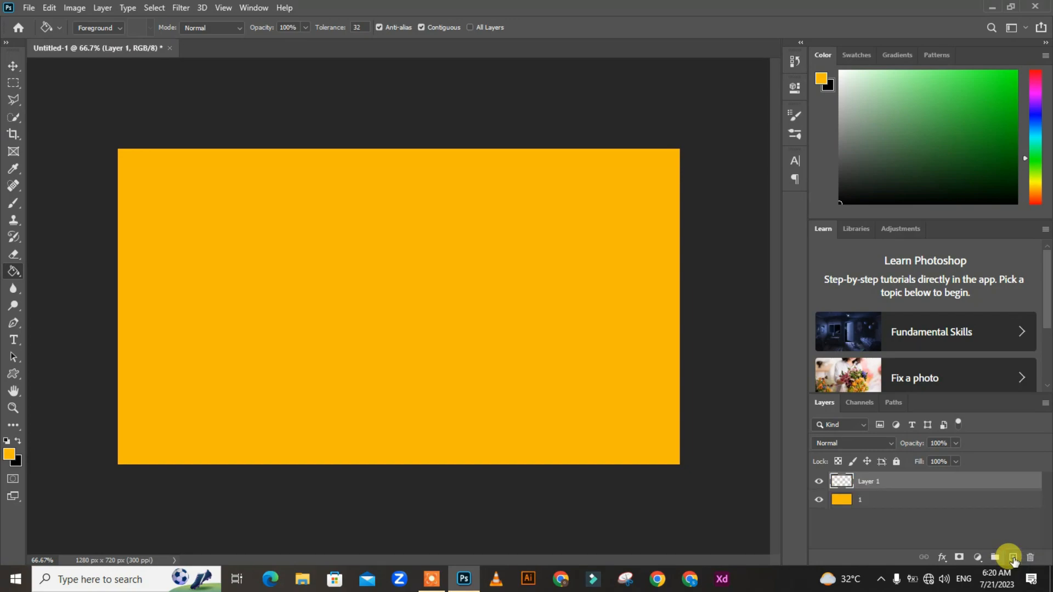
double_click(869, 483)
text(2)
click(880, 517)
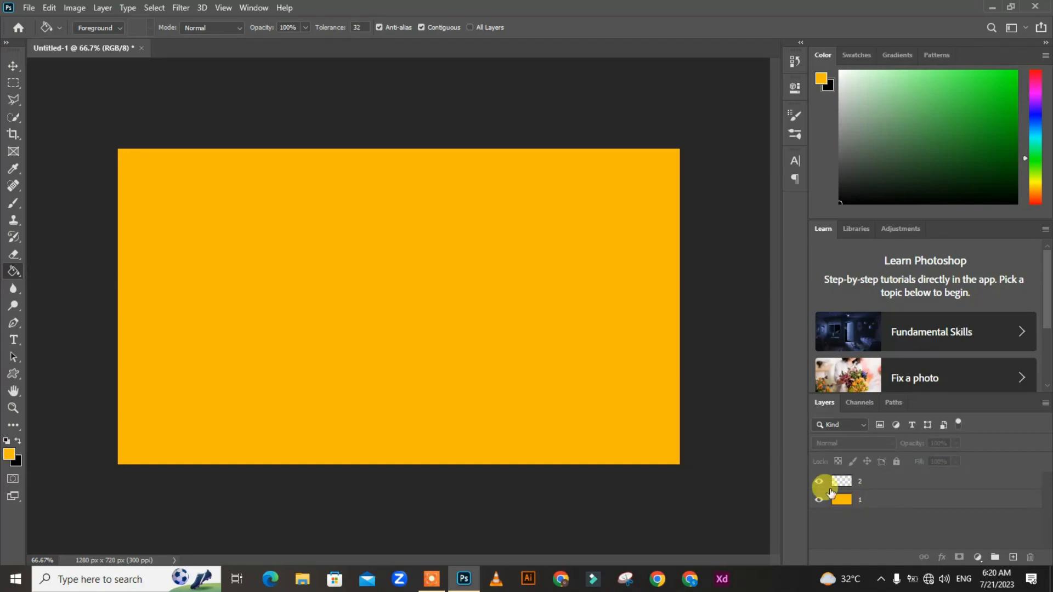
Step: Set the foreground colour to dark blue #021c8a and fill layer 2 with it
click(9, 455)
click(537, 181)
drag(511, 132, 517, 196)
click(652, 114)
key(g)
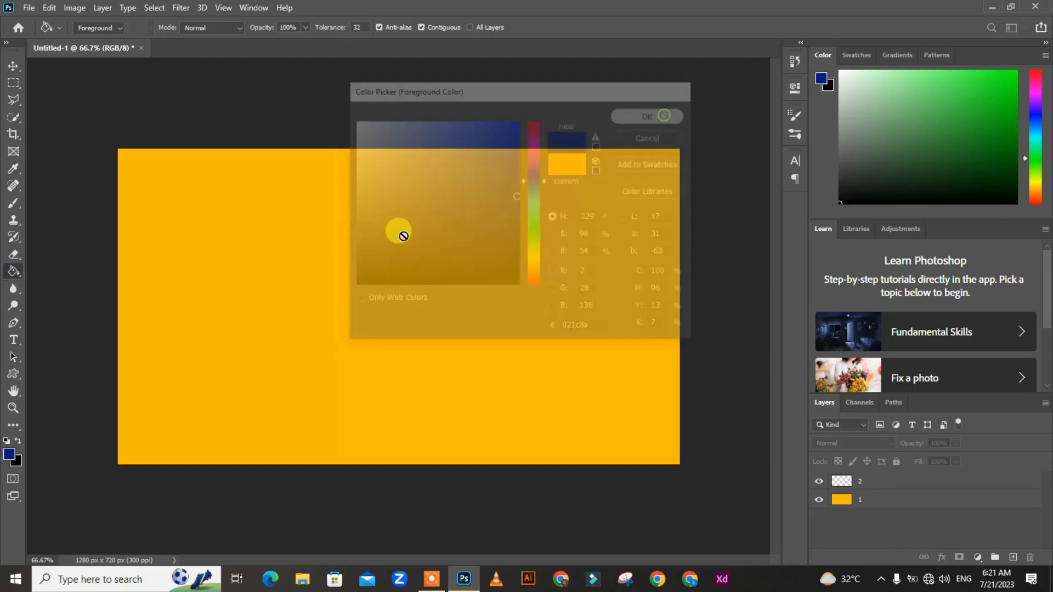
click(843, 483)
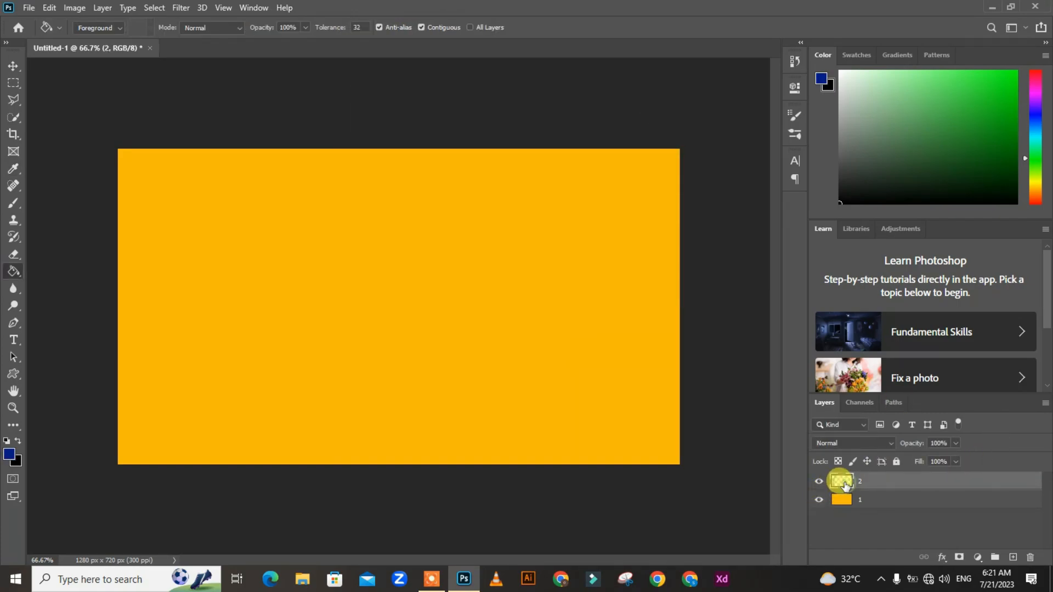
click(334, 291)
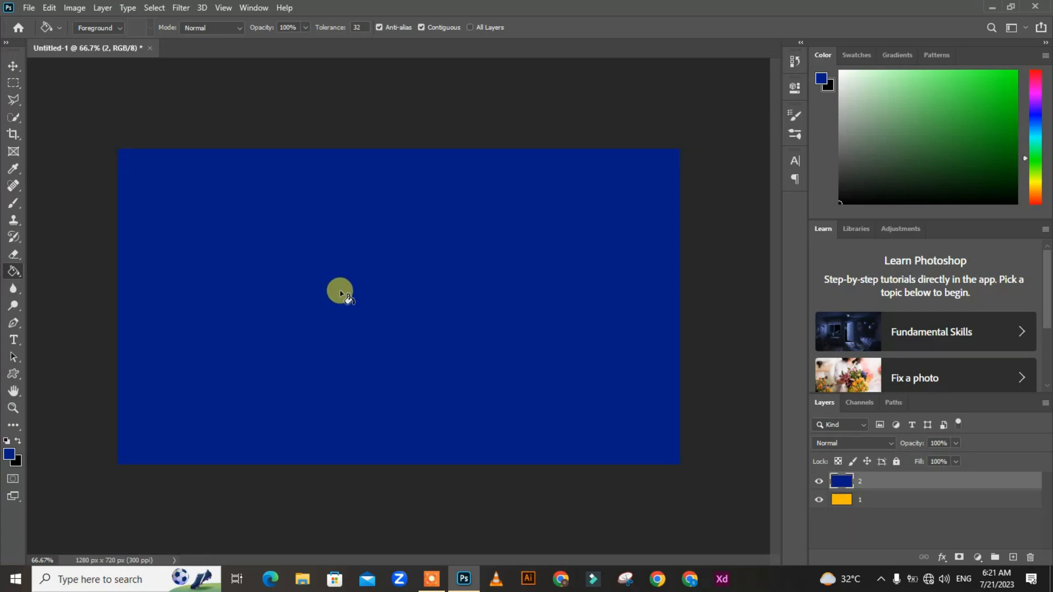
Step: Add a new layer above layer 2 and name it 3
click(1013, 557)
double_click(865, 481)
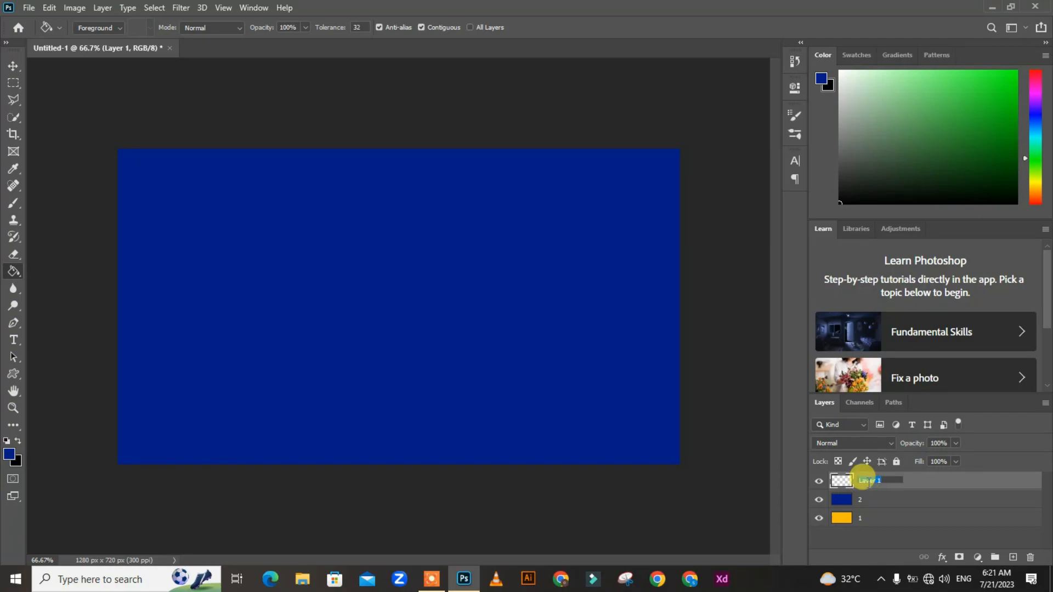
text(3)
click(907, 534)
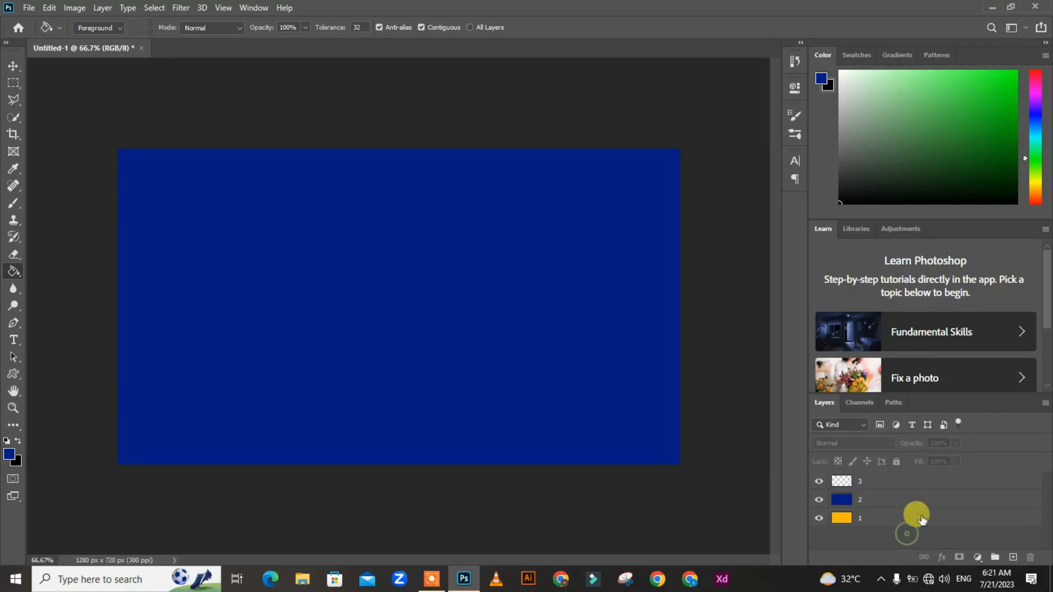
Step: Set the foreground colour to dark green #00430b and fill layer 3 with it
click(9, 453)
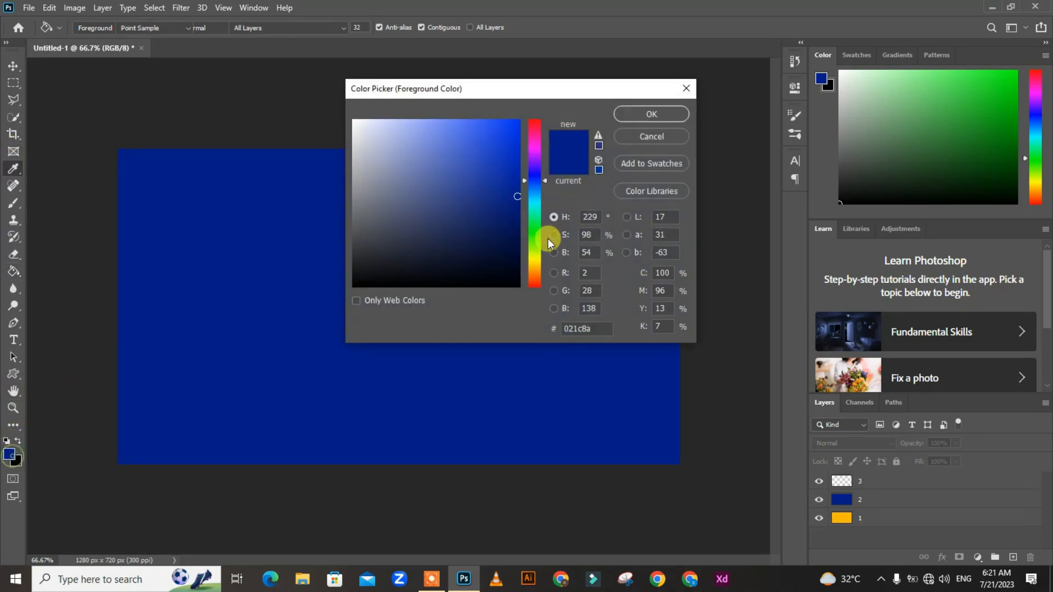
drag(528, 246, 538, 227)
click(519, 242)
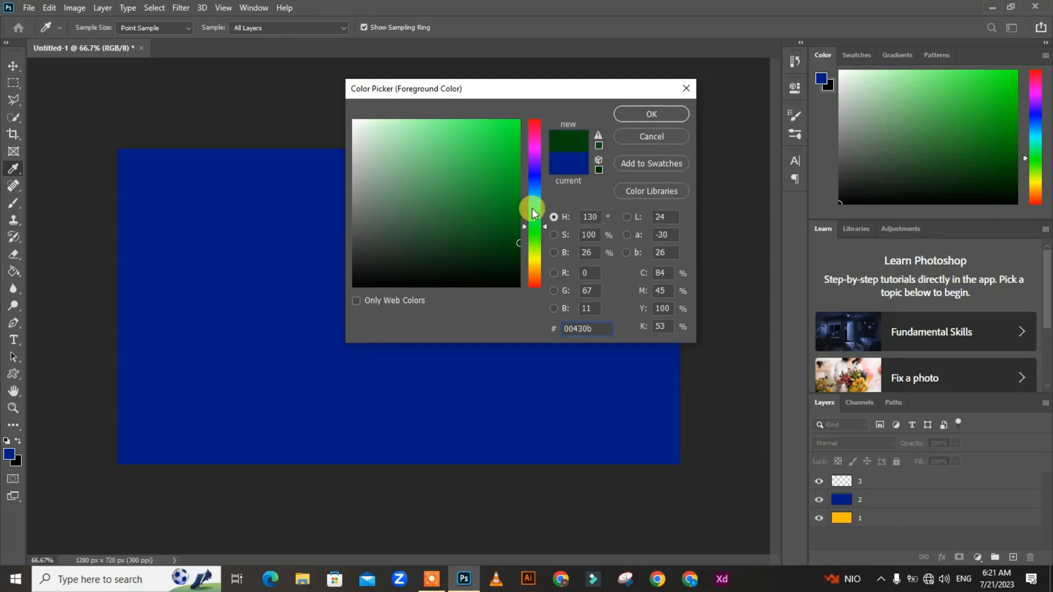
click(650, 114)
key(g)
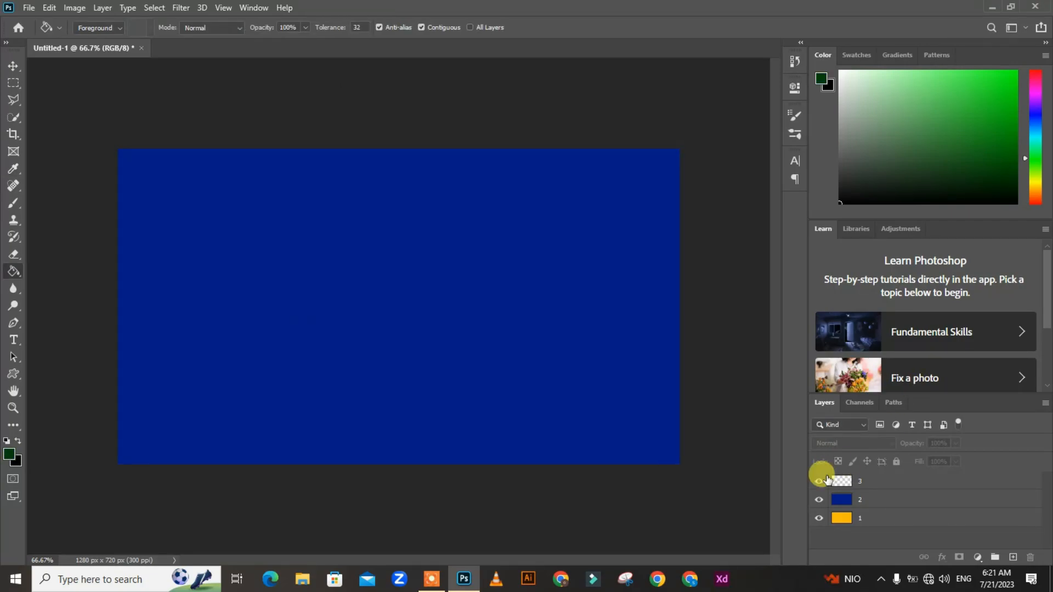
click(846, 481)
click(357, 281)
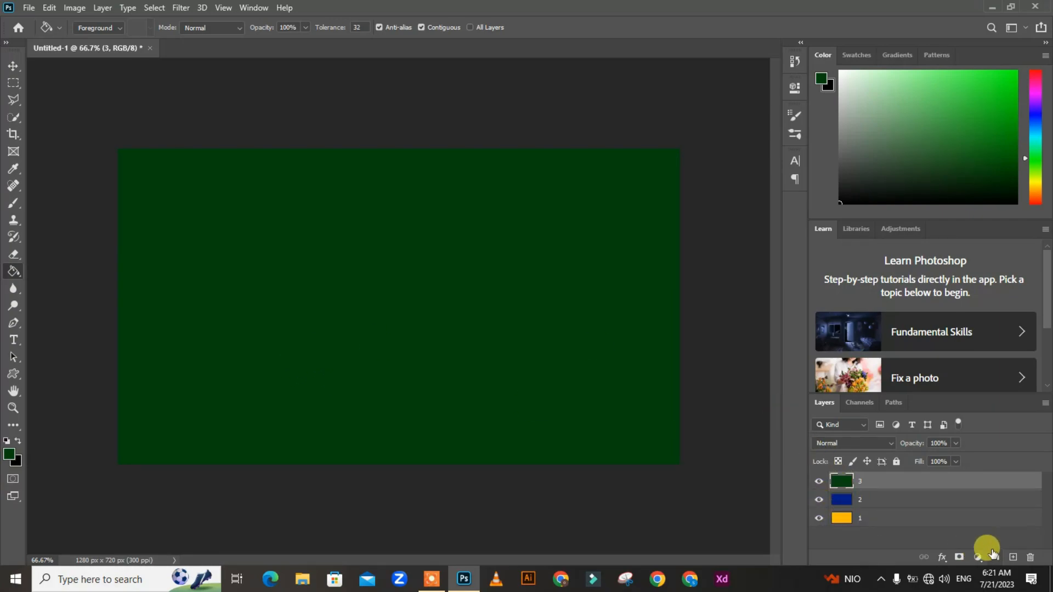
Step: Add a new layer above layer 3 and name it 4
click(1012, 557)
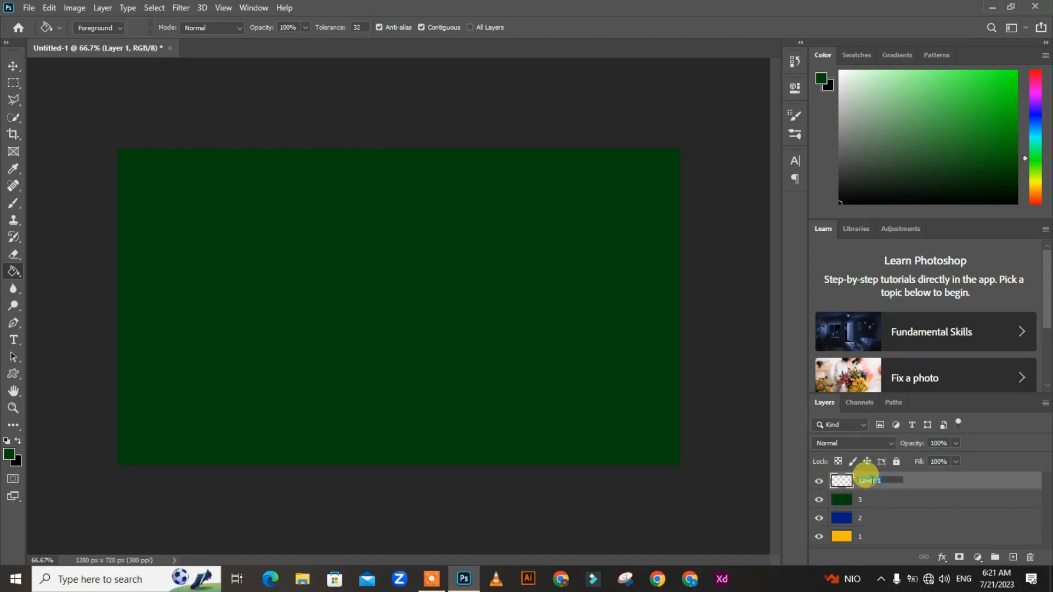
text(4)
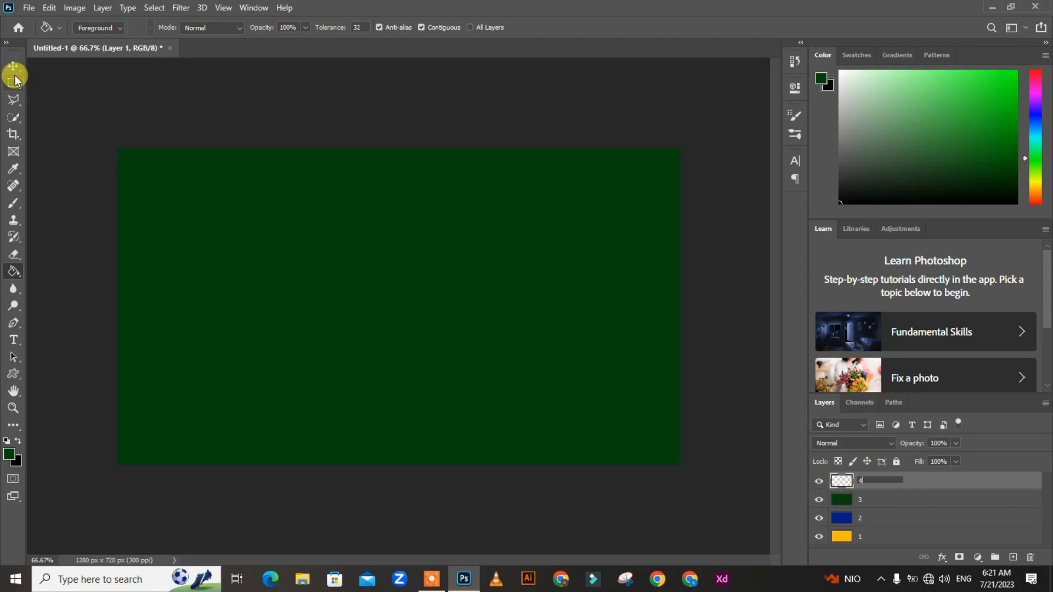
click(14, 270)
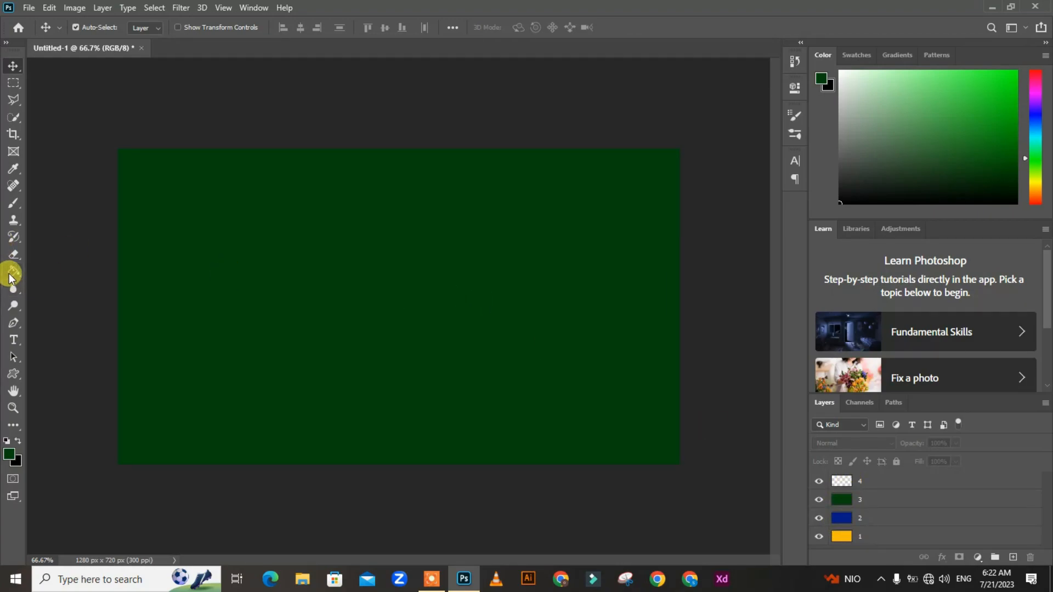
Step: Set the foreground colour to bright cyan and fill layer 4 with it using the Paint Bucket tool
click(14, 271)
click(291, 292)
click(518, 220)
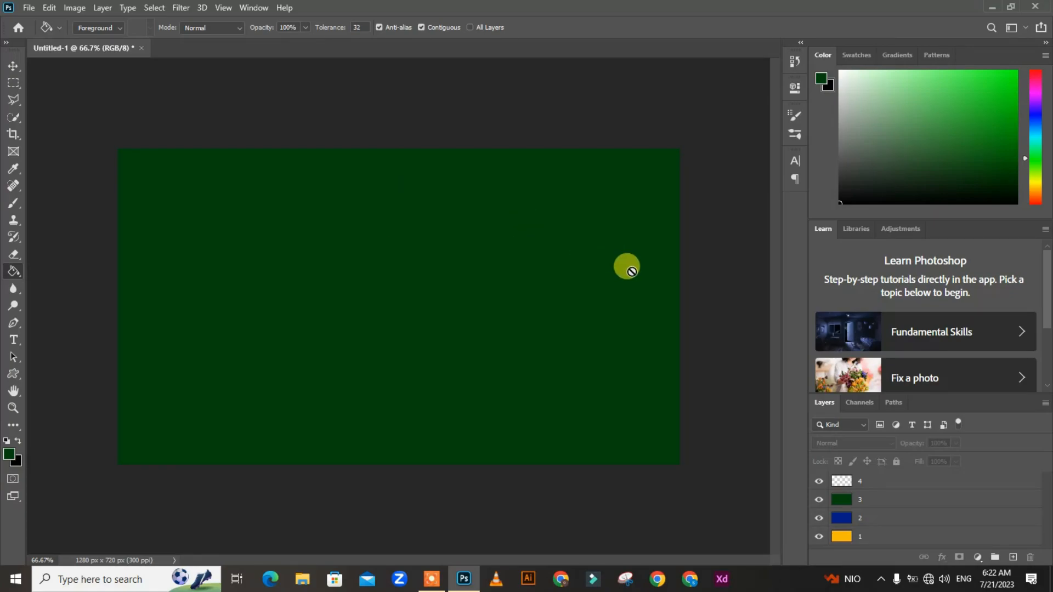
click(847, 487)
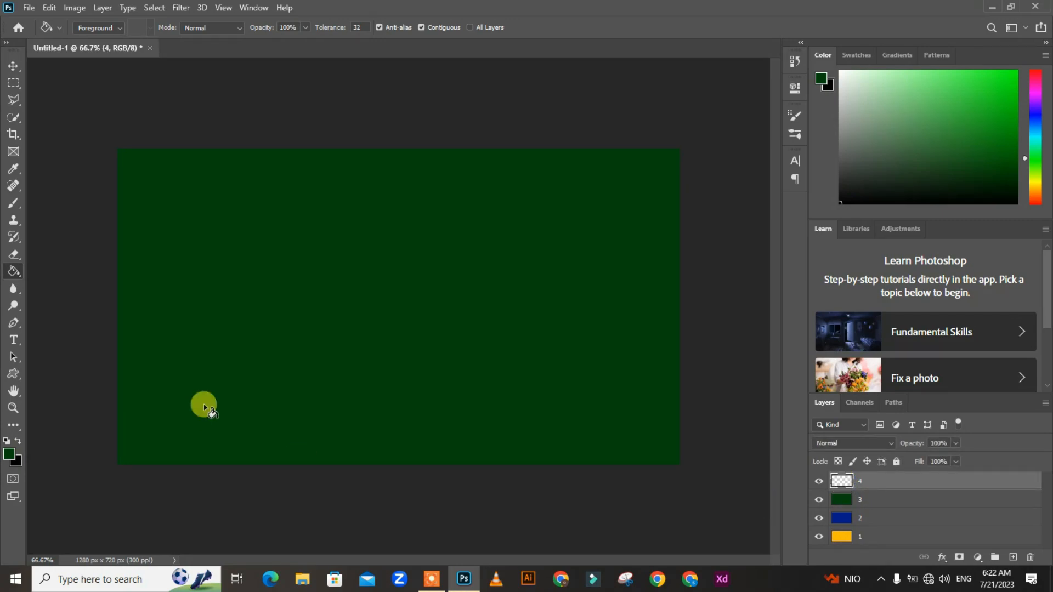
click(9, 454)
click(508, 196)
drag(508, 169, 508, 157)
click(536, 205)
mouse_move(511, 200)
mouse_down()
mouse_move(521, 199)
mouse_move(518, 122)
mouse_up()
click(676, 113)
key(g)
click(419, 301)
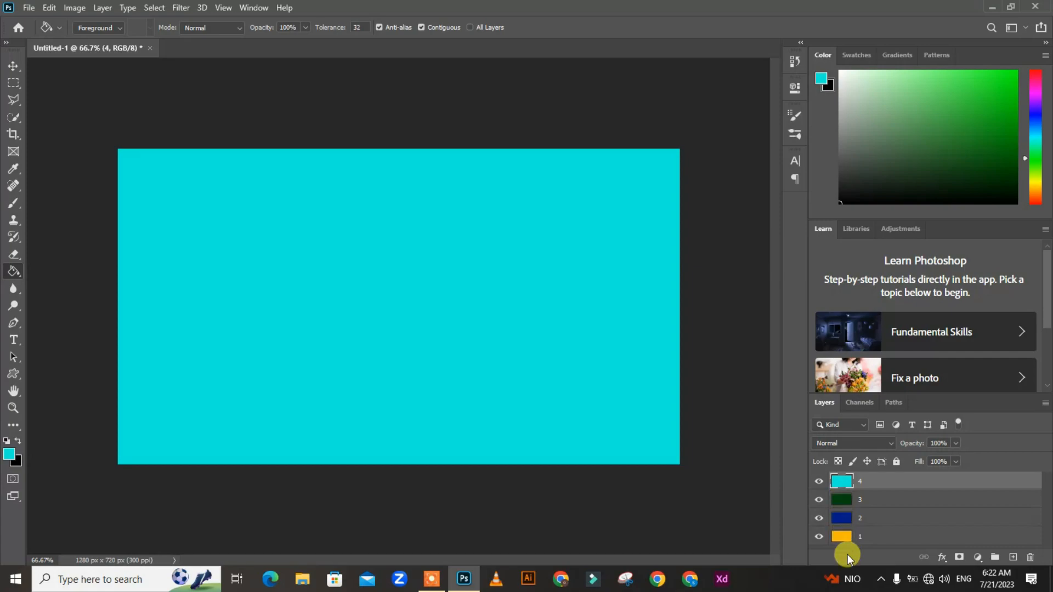
Step: Hide layers 4, 3 and 2 one by one to view the layers beneath, and show them all again
click(819, 482)
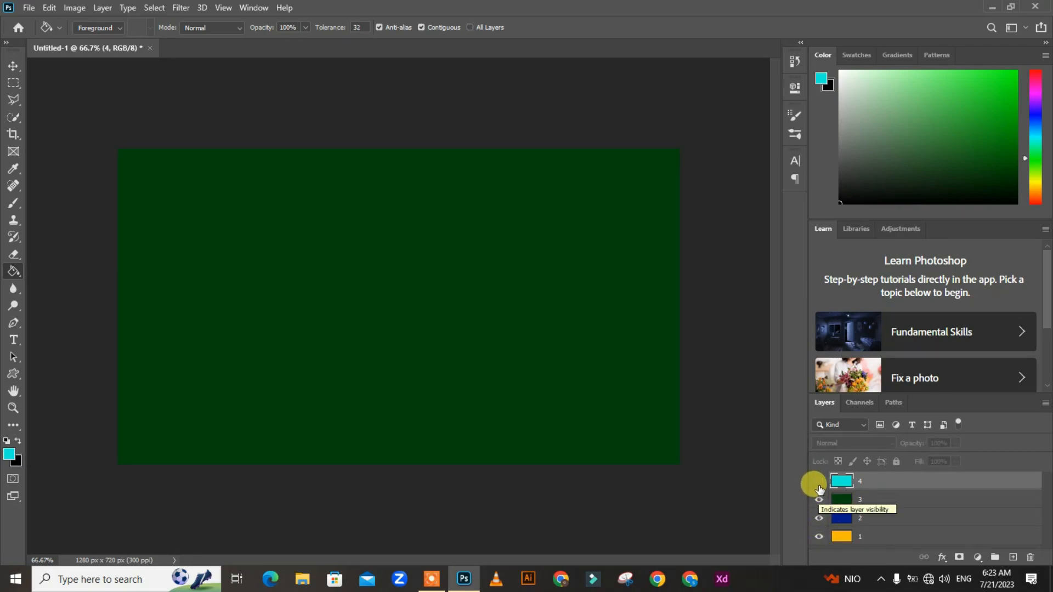
click(818, 500)
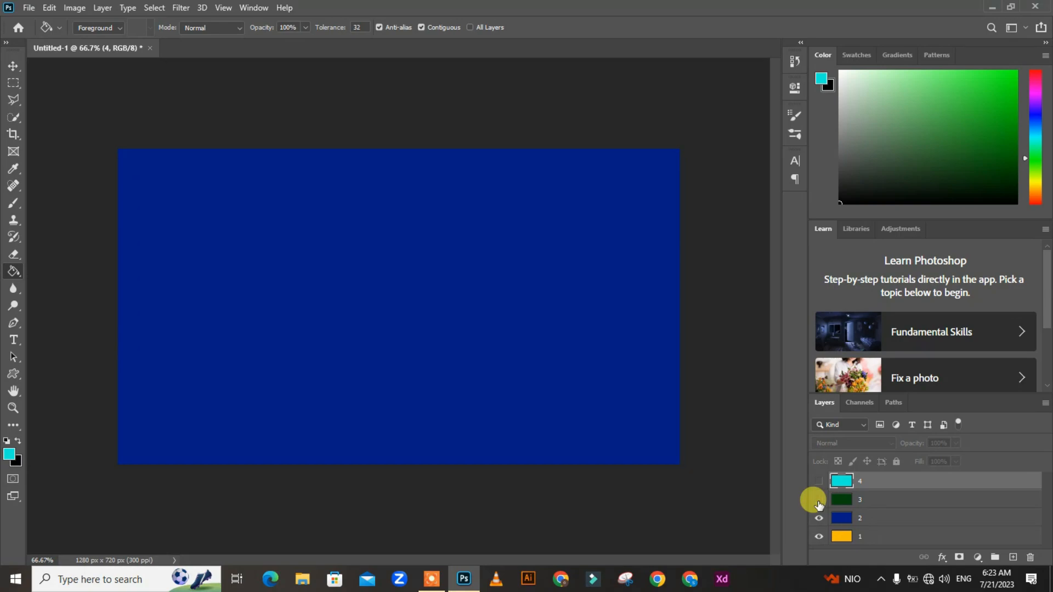
click(818, 520)
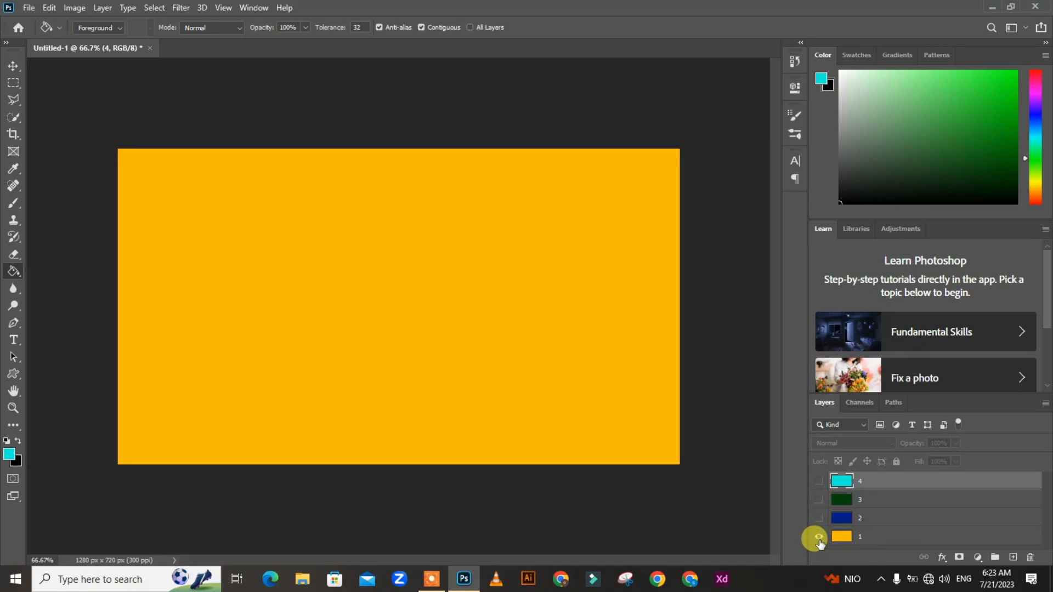
click(818, 519)
click(818, 519)
click(818, 499)
drag(818, 480, 816, 528)
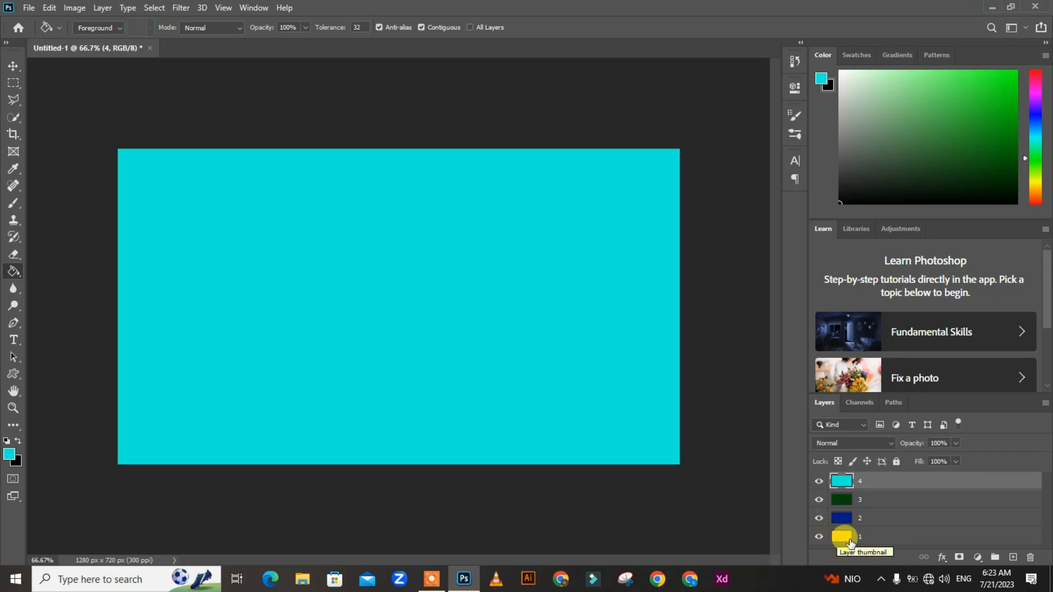
Step: Reorder the layers so that the stack from top to bottom is 2, 3, 1, 4
drag(851, 541, 851, 467)
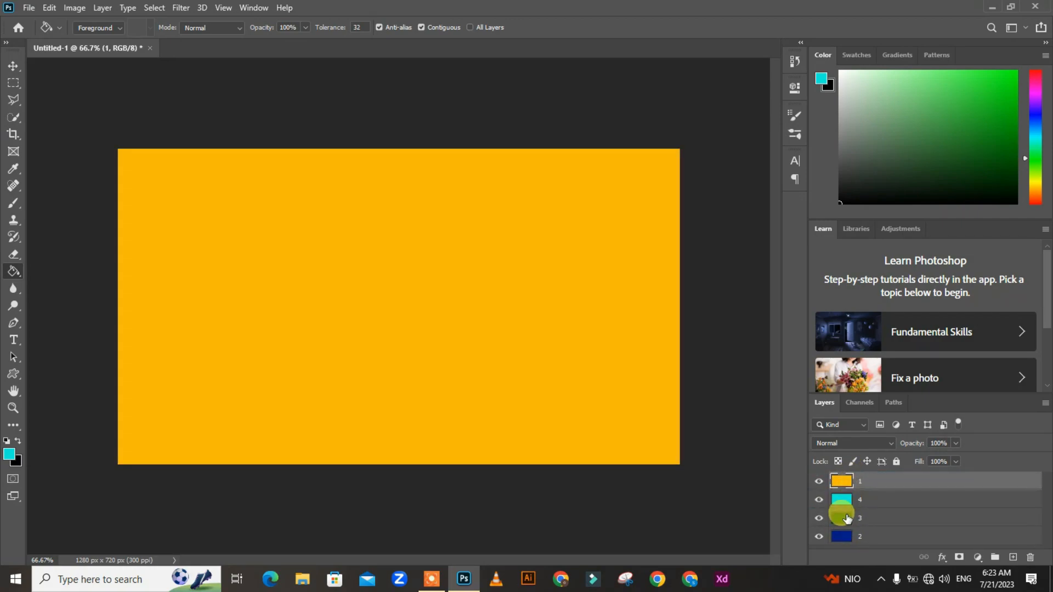
drag(847, 518, 840, 469)
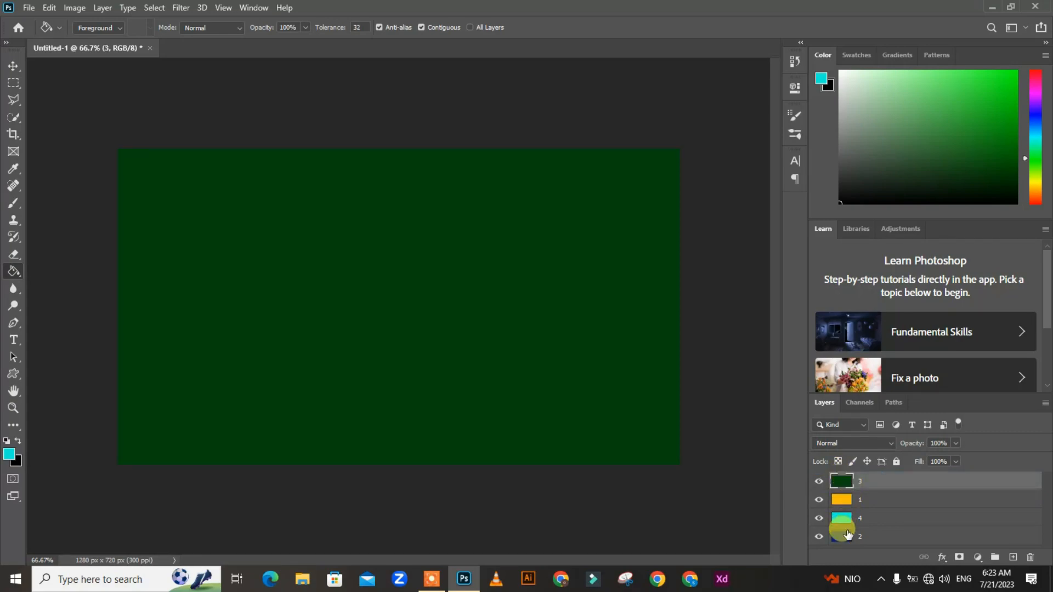
drag(847, 539, 849, 505)
drag(851, 483, 848, 478)
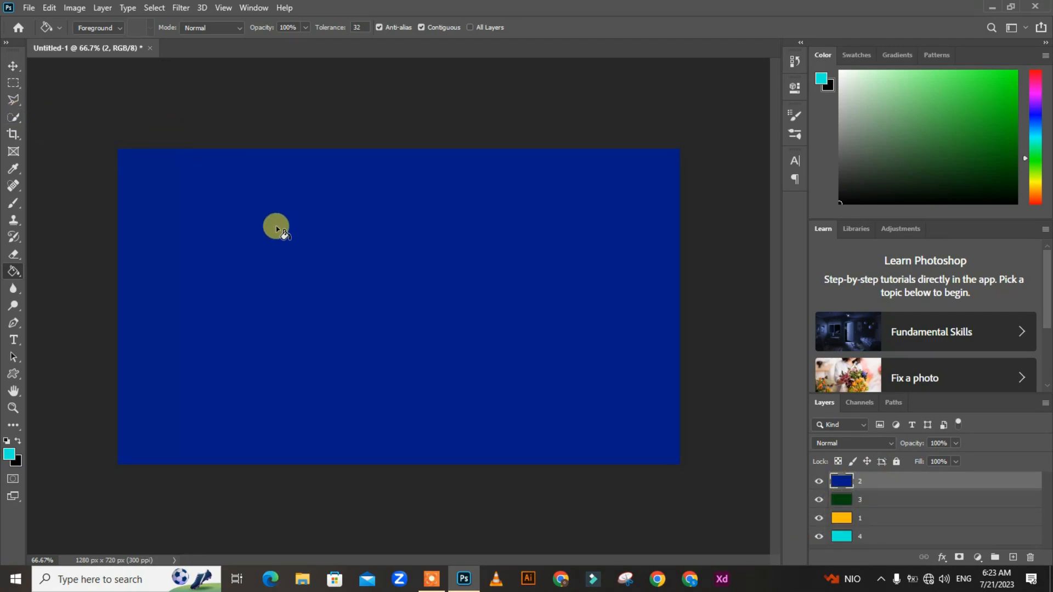
Step: Offset layers 2 and 3 diagonally down and right, exposing layer 1 along two edges and centring layer 2 at about X 752, Y 453 px
click(12, 67)
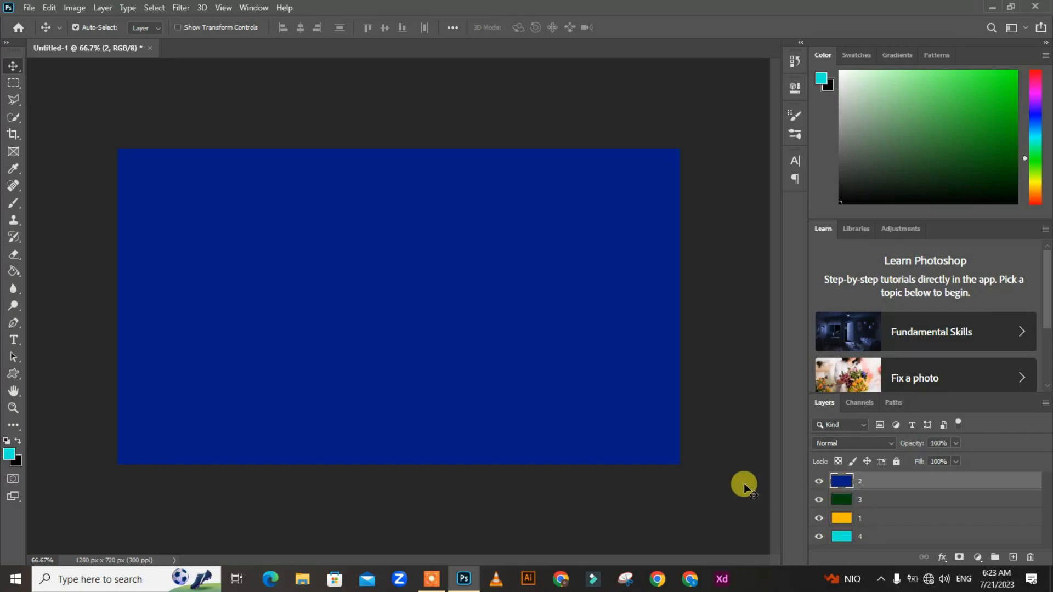
drag(355, 211, 433, 308)
drag(179, 192, 200, 214)
drag(337, 313, 314, 291)
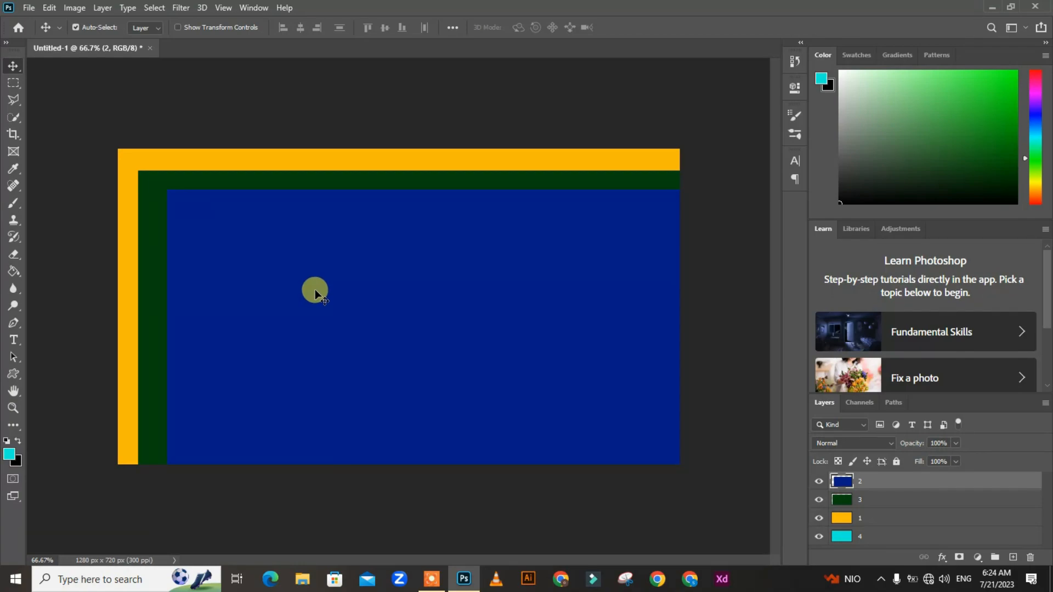
Step: Scale layer 2's blue rectangle to about 53.75% and centre it at about X 855, Y 479 px
key(ctrl+t)
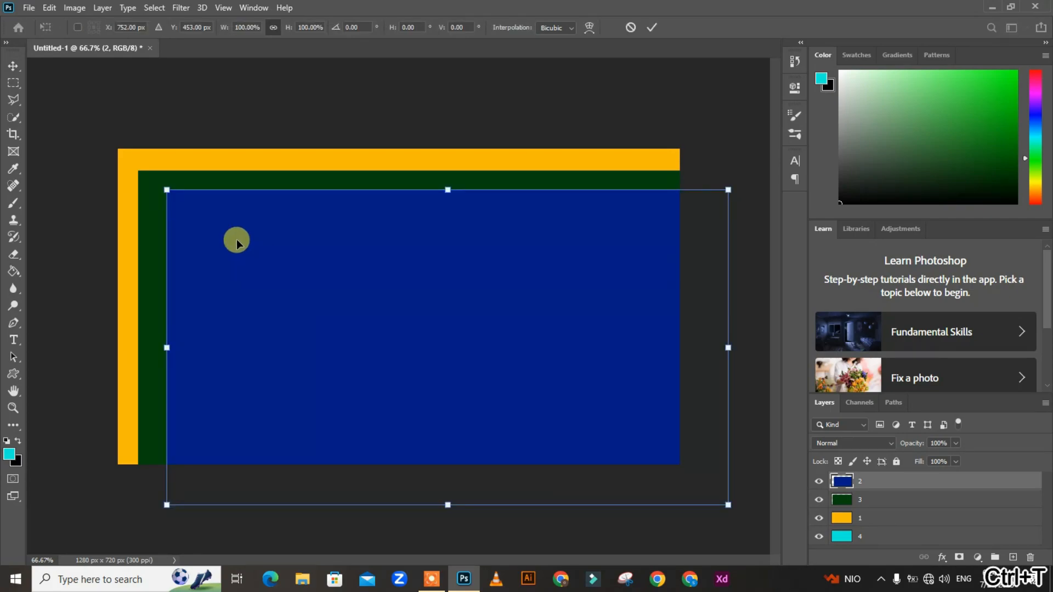
drag(166, 189, 475, 311)
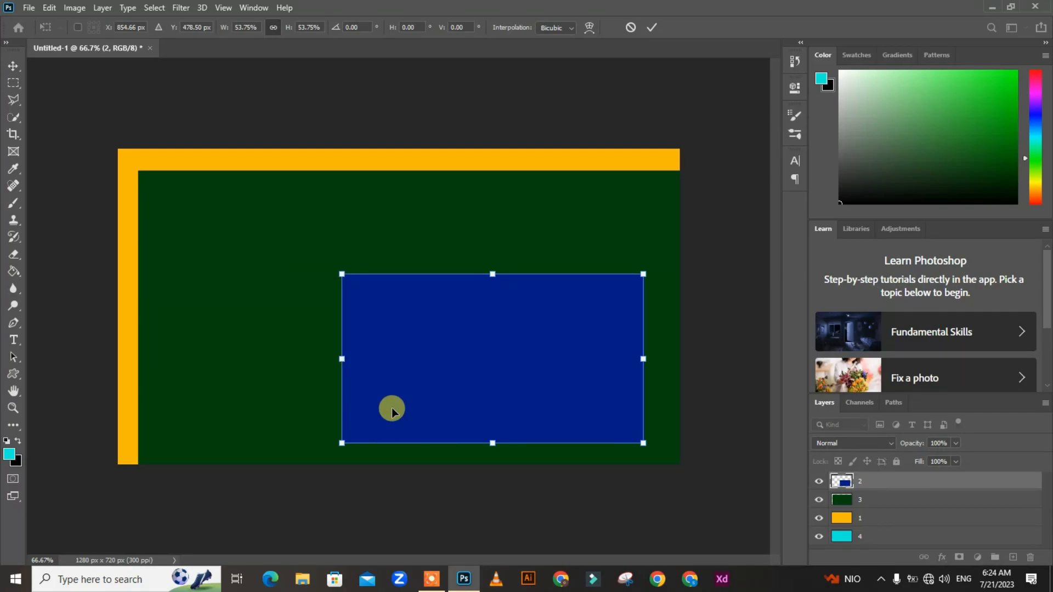
key(Return)
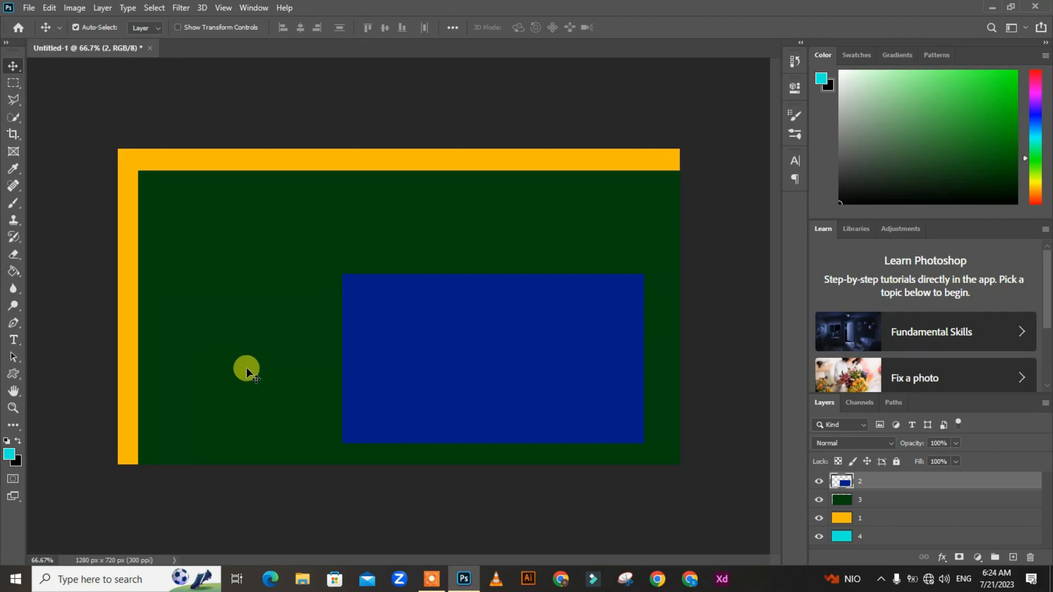
Step: Scale layer 3's green rectangle to about 36% and centre it at about X 249, Y 460 px, beside the blue one
click(228, 340)
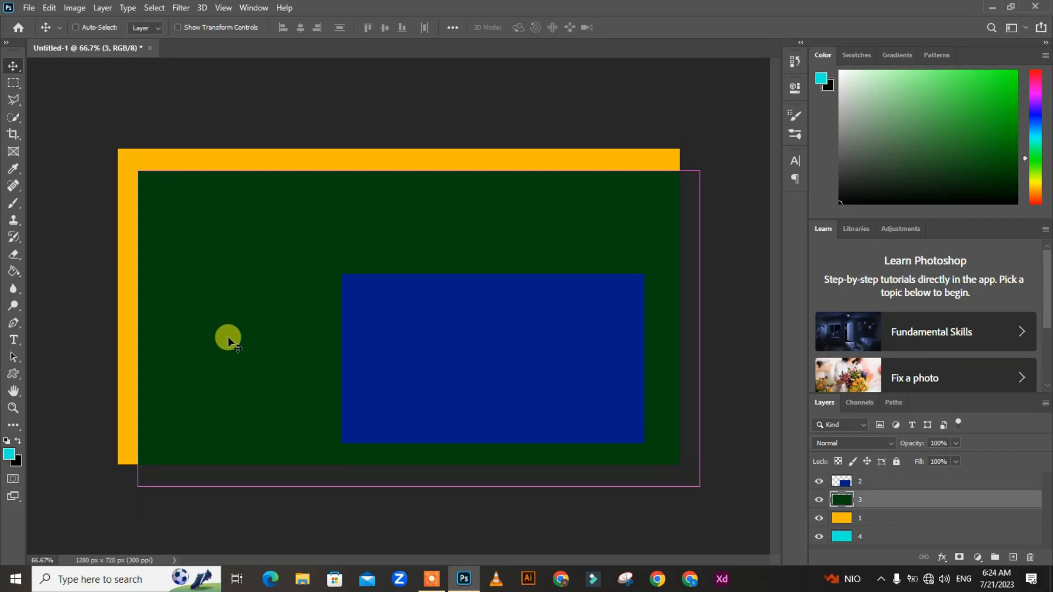
key(ctrl+t)
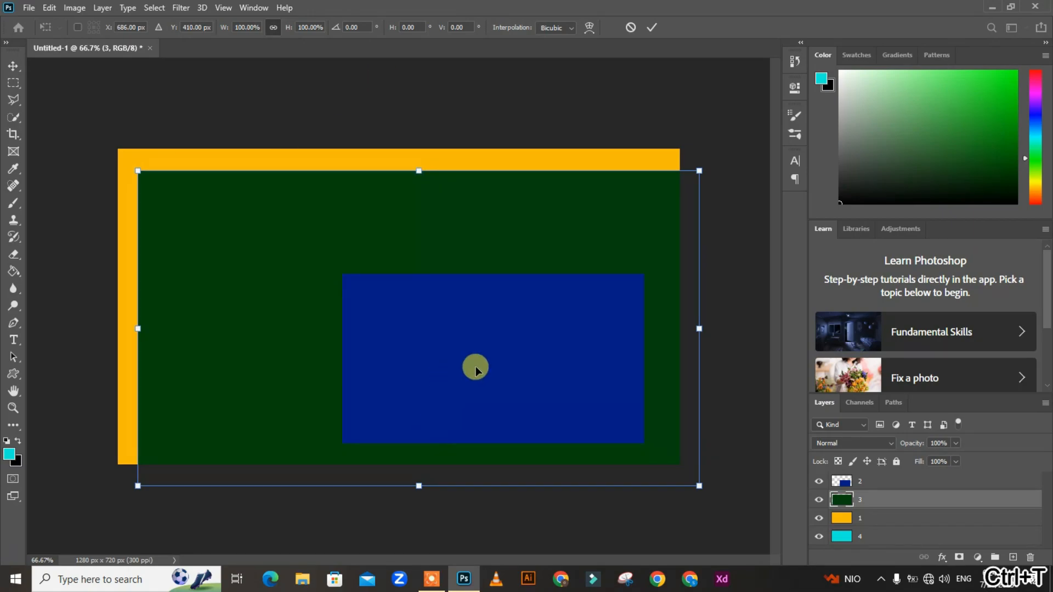
drag(699, 486, 318, 313)
drag(265, 252, 253, 374)
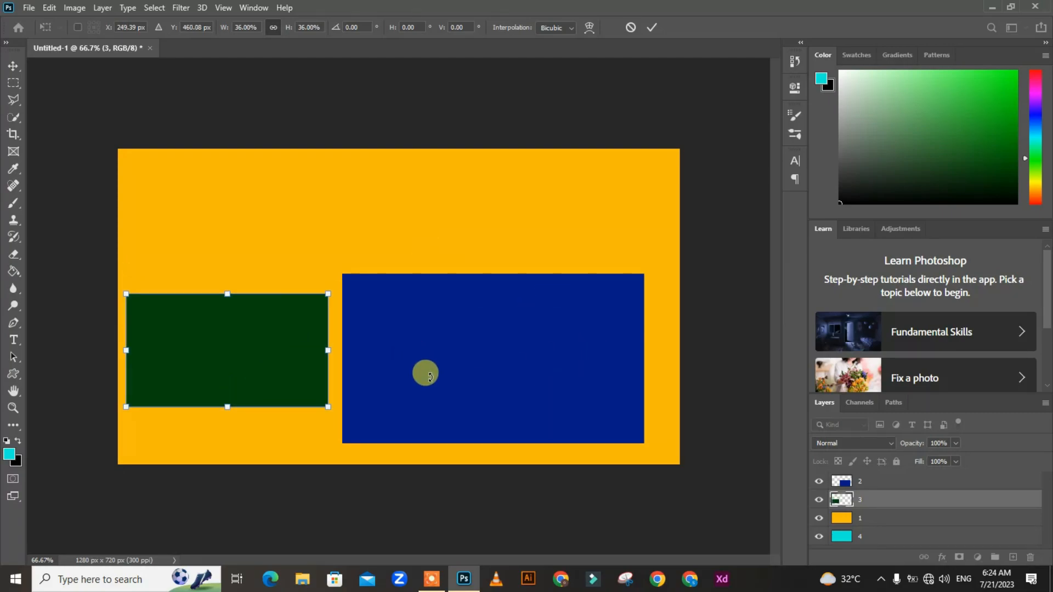
key(Return)
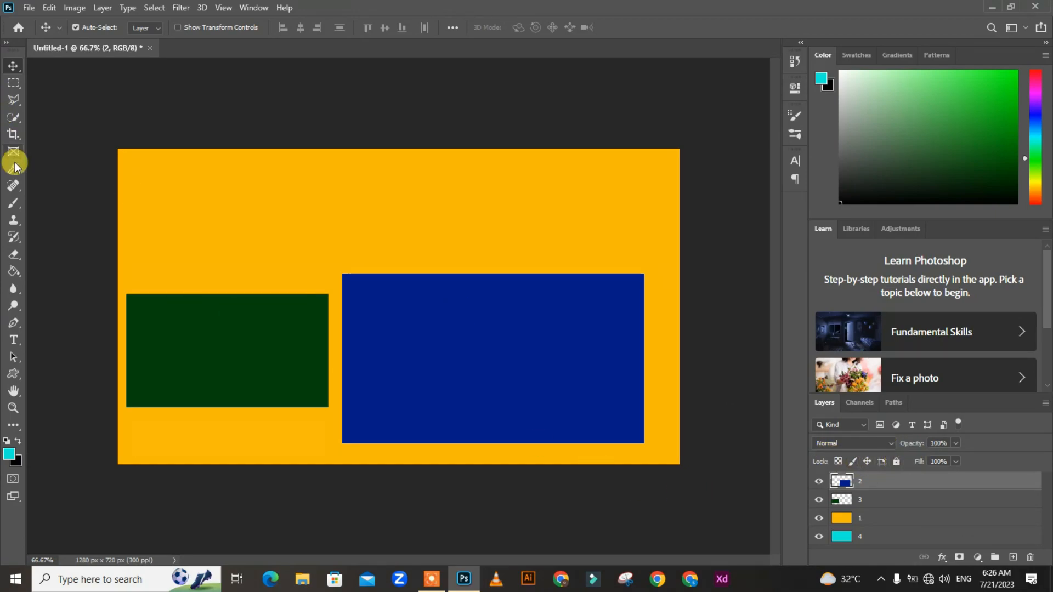
Step: Paint loose cyan brush strokes across the canvas on layer 2, and undo them
click(13, 205)
drag(142, 187, 266, 224)
mouse_move(433, 275)
mouse_down()
mouse_move(522, 311)
mouse_move(167, 376)
mouse_move(278, 291)
mouse_move(328, 321)
mouse_move(528, 259)
mouse_move(555, 228)
mouse_move(253, 183)
mouse_move(268, 231)
mouse_up()
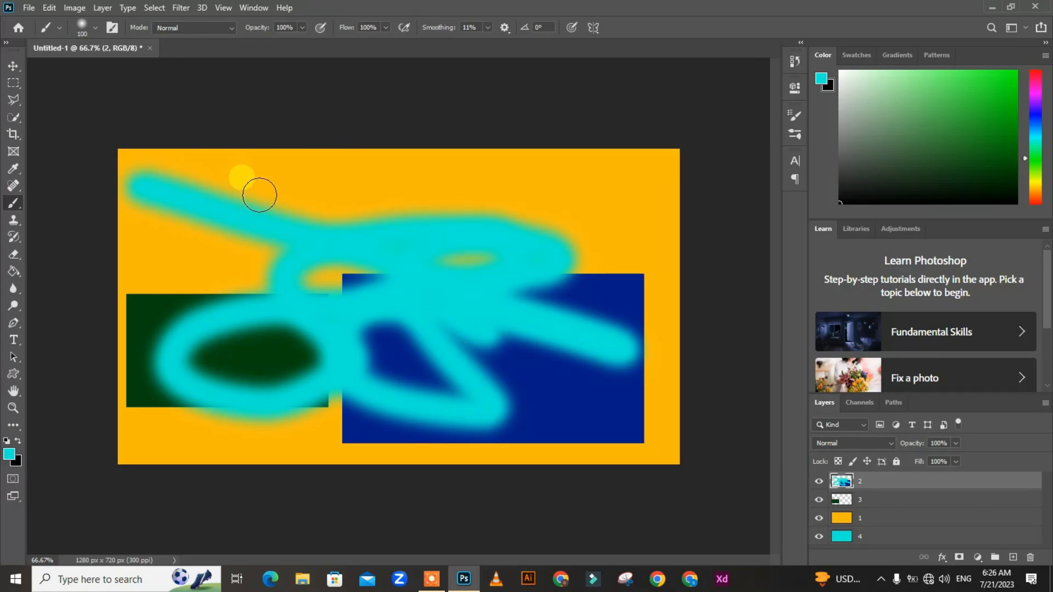
key(ctrl+z)
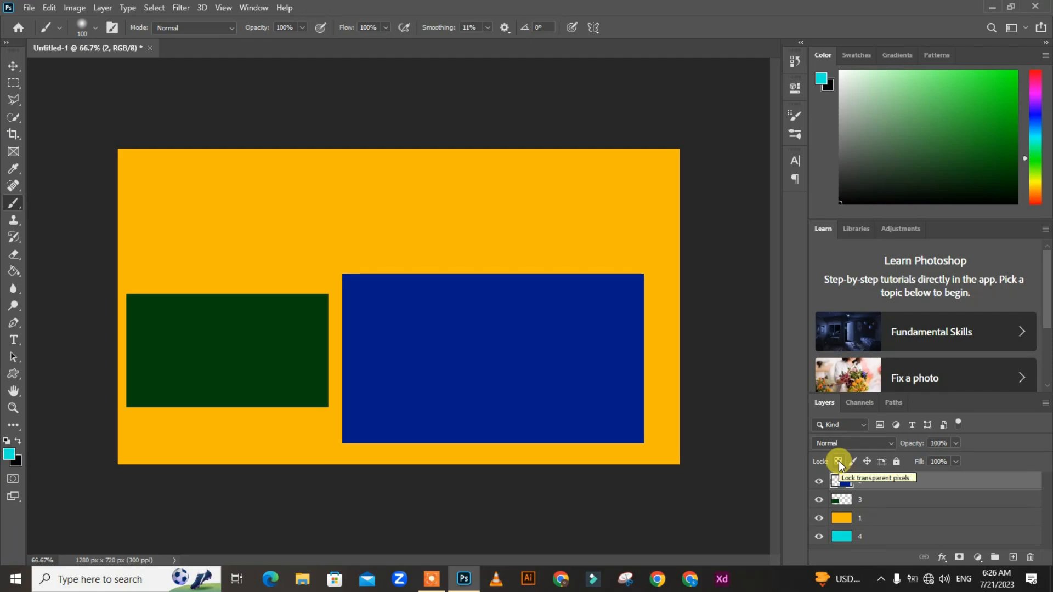
Step: Lock layer 2's transparent pixels and move its blue rectangle slightly up and to the right
click(838, 460)
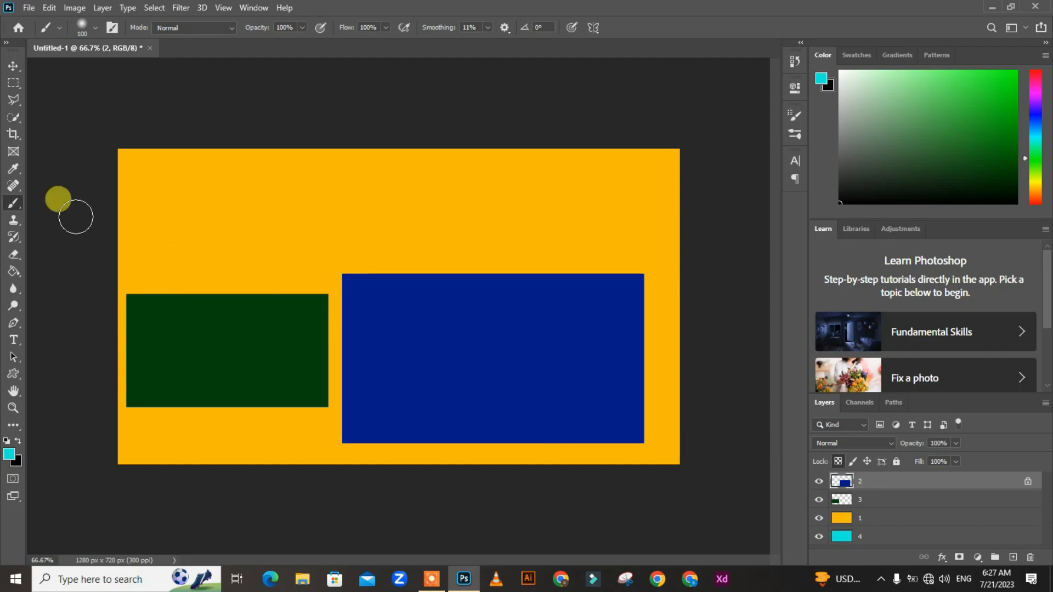
click(15, 65)
drag(534, 337, 555, 305)
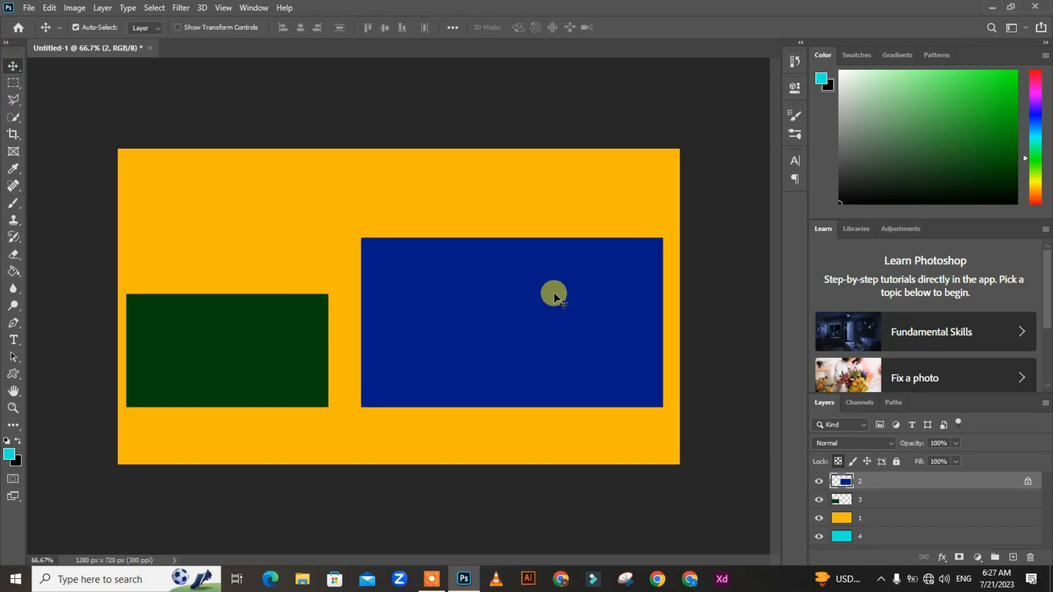
drag(609, 386, 558, 466)
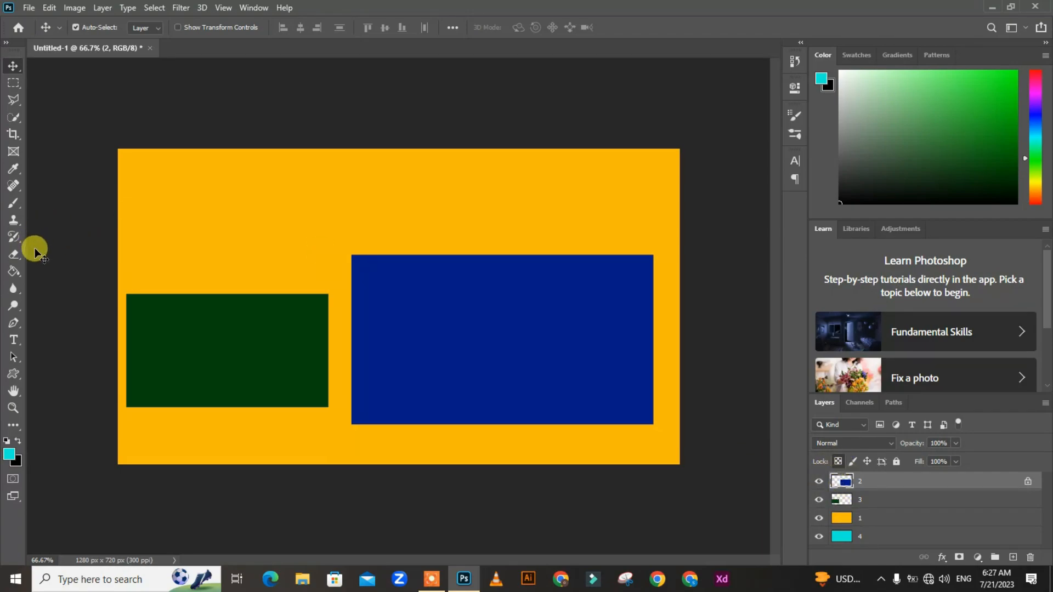
Step: Paint cyan brush strokes over layer 2 with its transparent pixels locked, and undo the painting
click(13, 203)
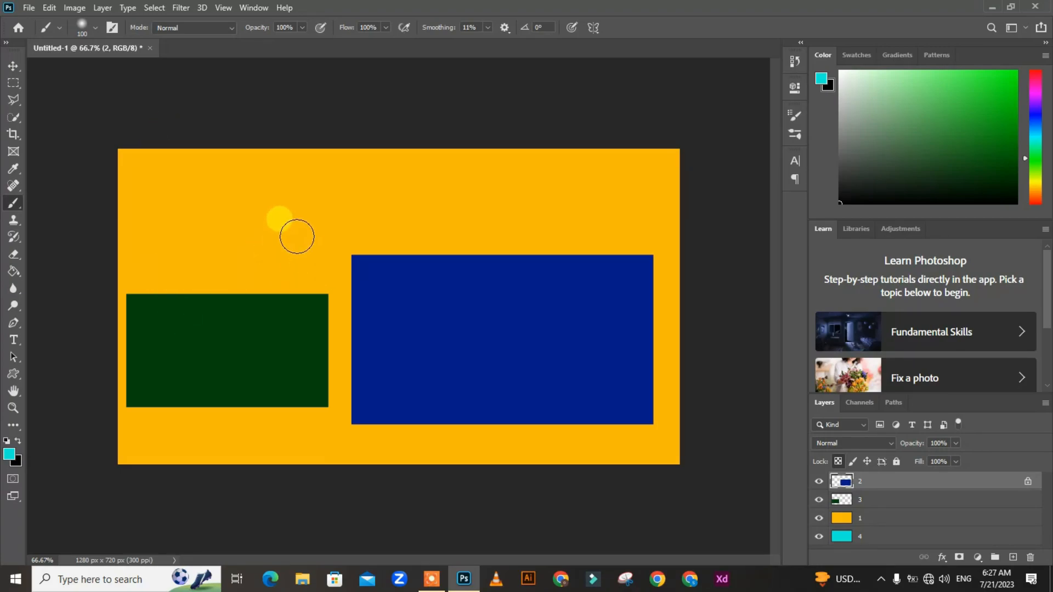
mouse_move(290, 227)
mouse_down()
mouse_move(529, 301)
mouse_move(472, 352)
mouse_move(529, 294)
mouse_move(576, 291)
mouse_move(585, 238)
mouse_move(555, 181)
mouse_move(646, 461)
mouse_move(608, 315)
mouse_move(496, 346)
mouse_move(521, 482)
mouse_move(578, 289)
mouse_move(636, 513)
mouse_move(616, 265)
mouse_move(646, 442)
mouse_move(630, 192)
mouse_move(689, 5)
mouse_up()
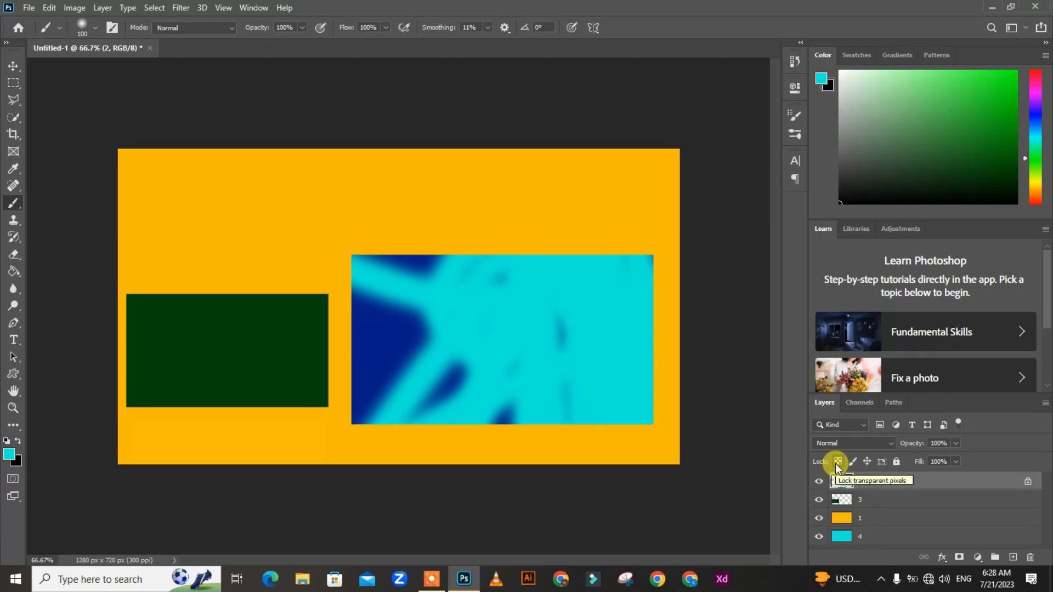
key(ctrl+z)
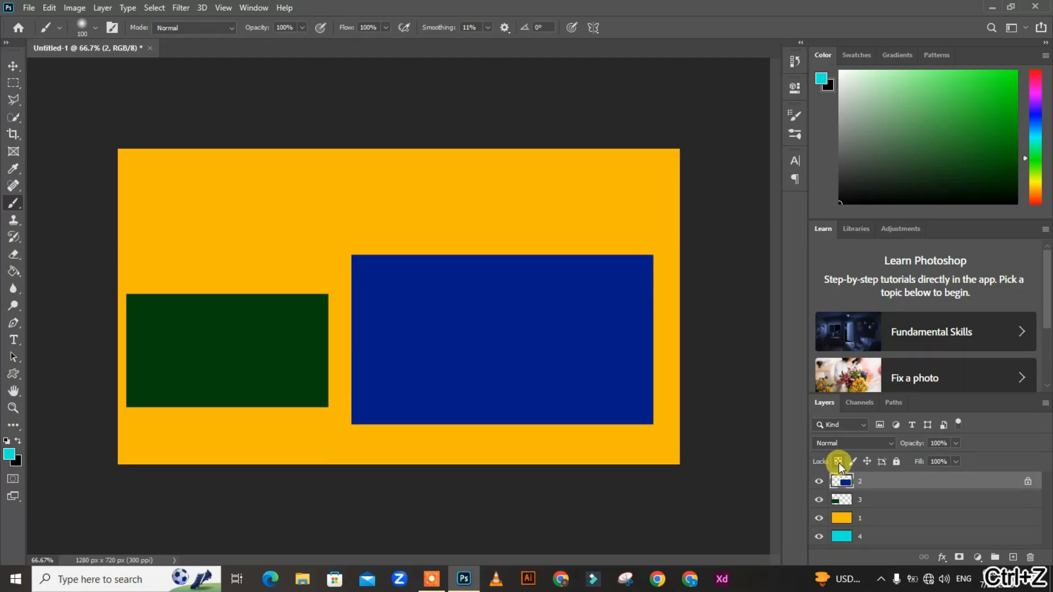
Step: Replace layer 2's transparent pixels lock with the image pixels lock and try to paint on the layer with the Brush tool
click(838, 463)
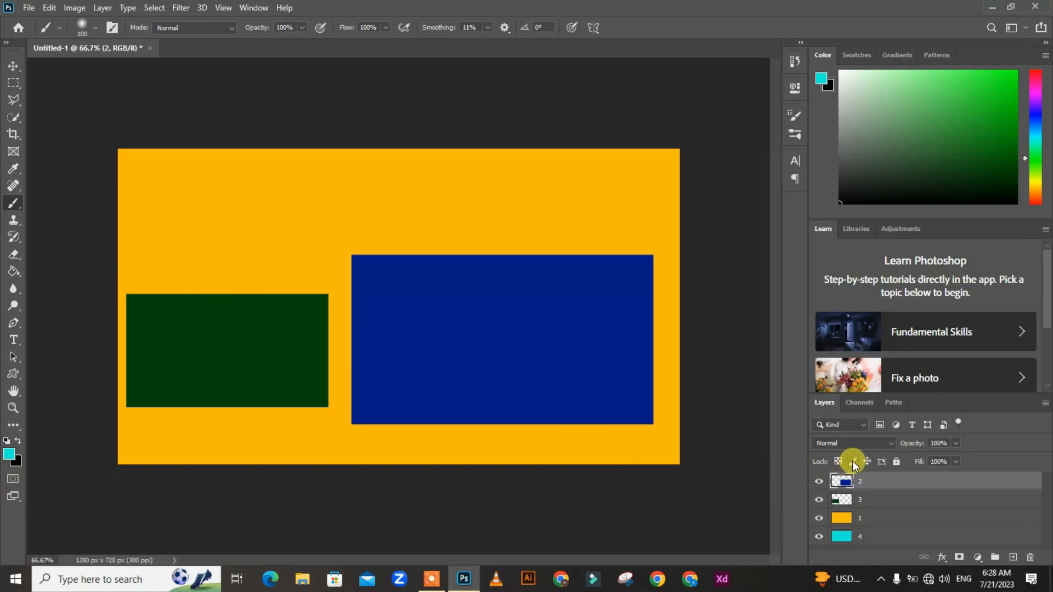
click(852, 460)
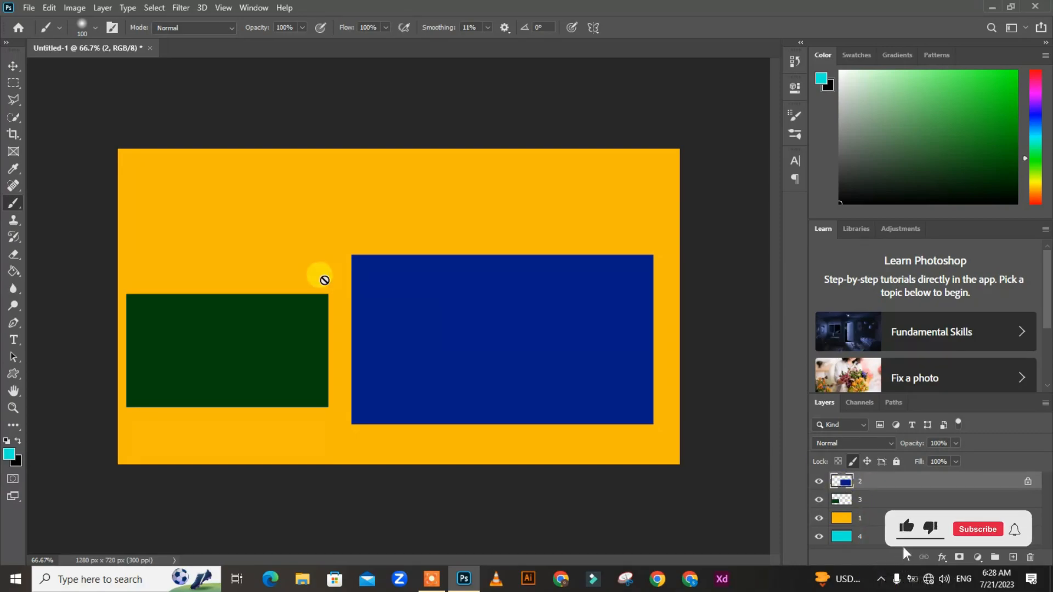
click(396, 323)
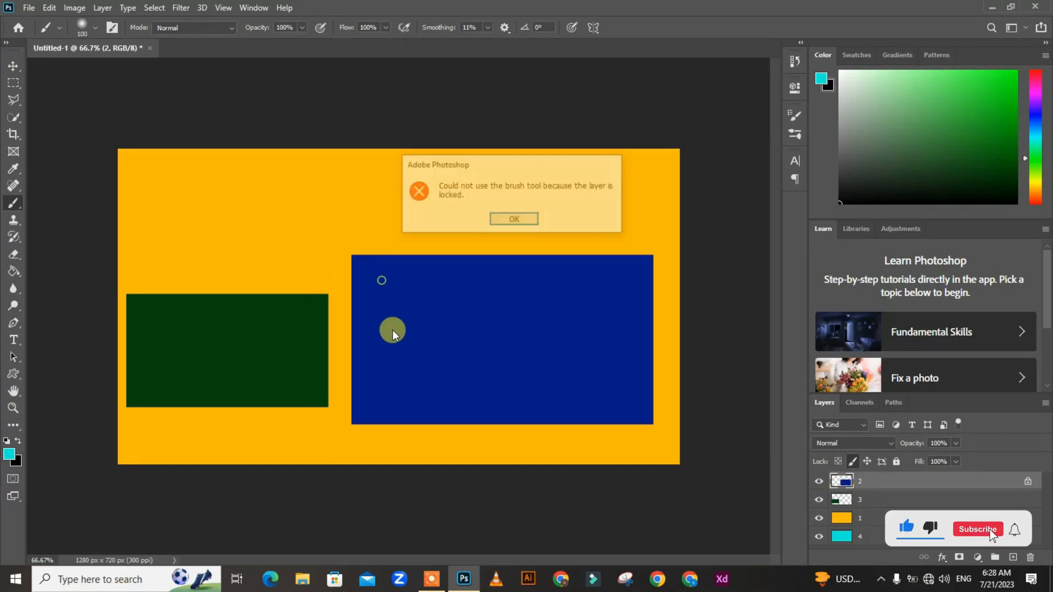
click(498, 221)
click(460, 379)
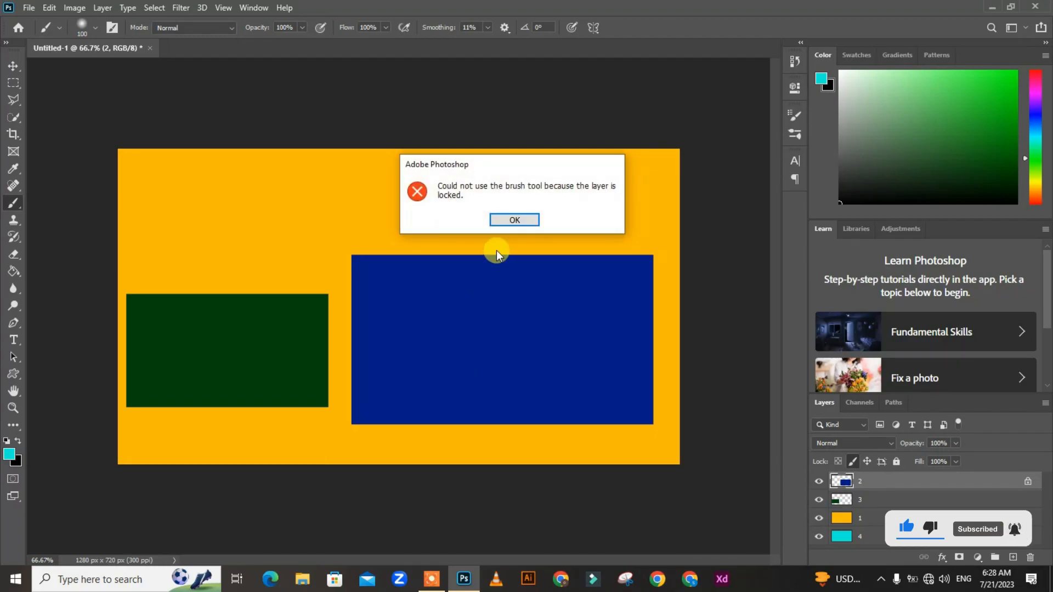
click(514, 218)
Step: Move layer 2's blue rectangle slightly up and left with its image pixels locked, and try to brush on it again
click(13, 66)
drag(411, 256, 591, 343)
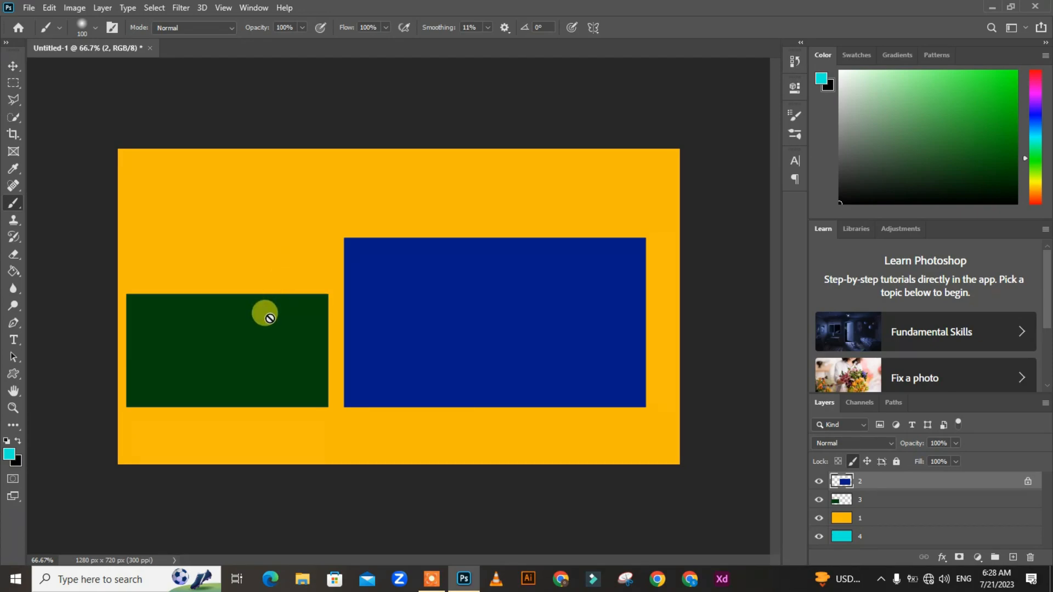
click(423, 313)
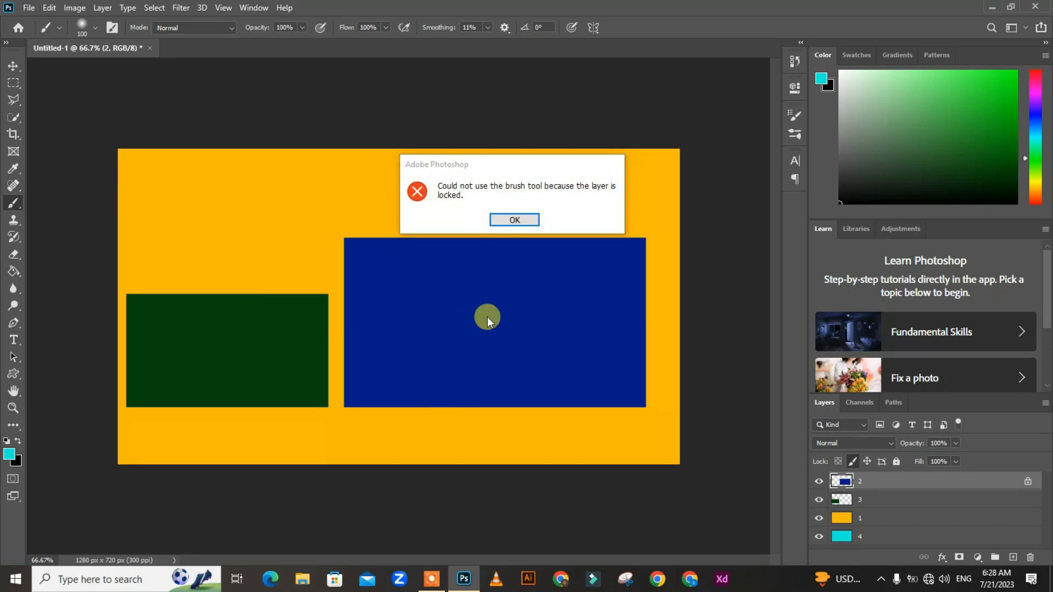
click(513, 219)
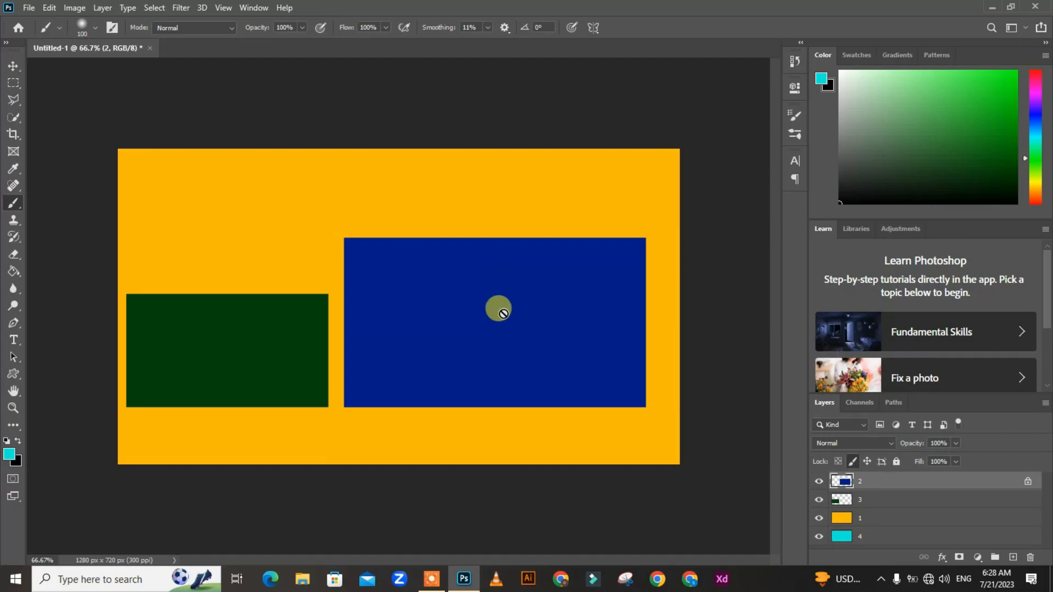
Step: Paint a cyan stroke on unlocked layer 3, try to paint on locked layer 2 for comparison, and undo the stroke
click(842, 499)
mouse_move(312, 301)
mouse_down()
mouse_move(313, 282)
mouse_move(376, 230)
mouse_move(477, 172)
mouse_move(320, 287)
mouse_move(359, 183)
mouse_move(296, 233)
mouse_move(301, 179)
mouse_up()
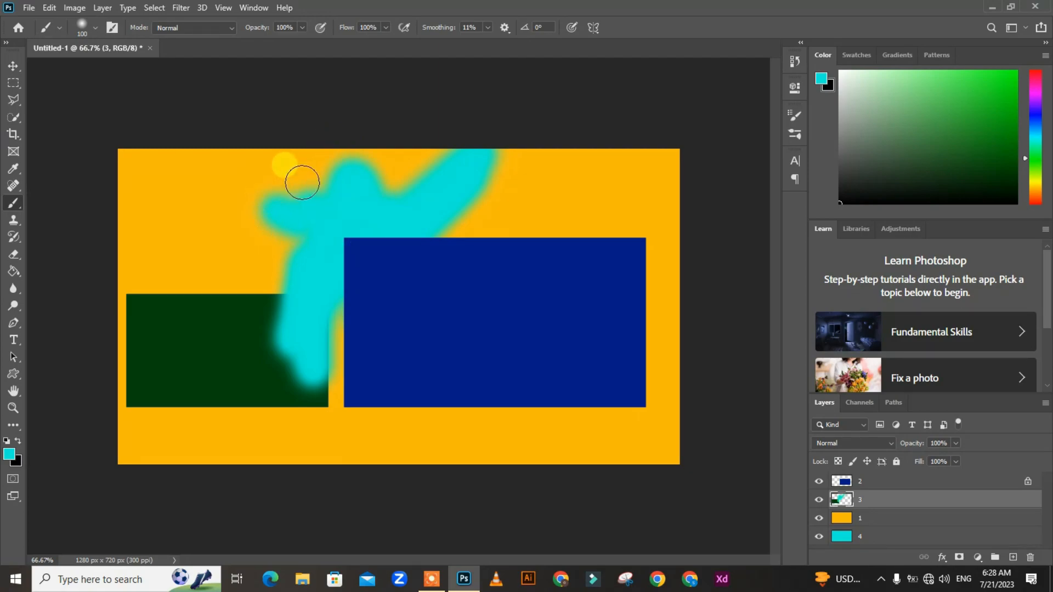
click(843, 482)
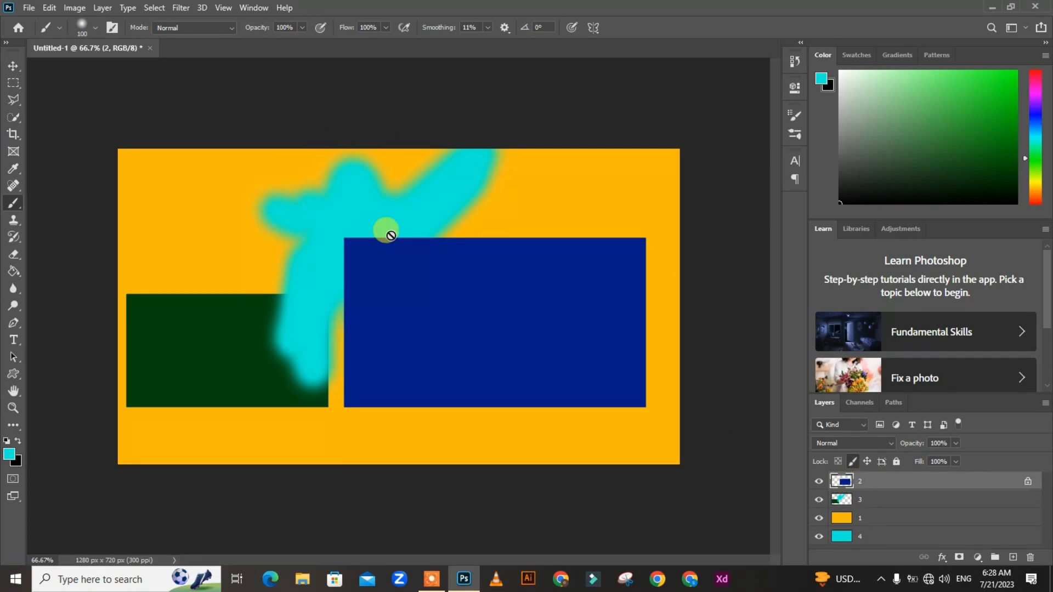
click(431, 279)
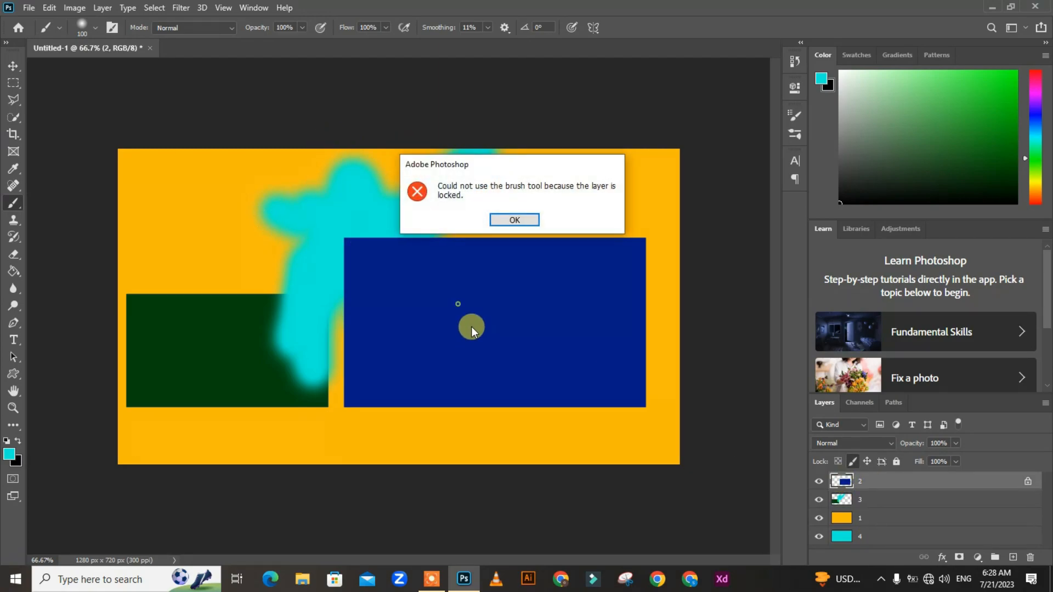
click(514, 220)
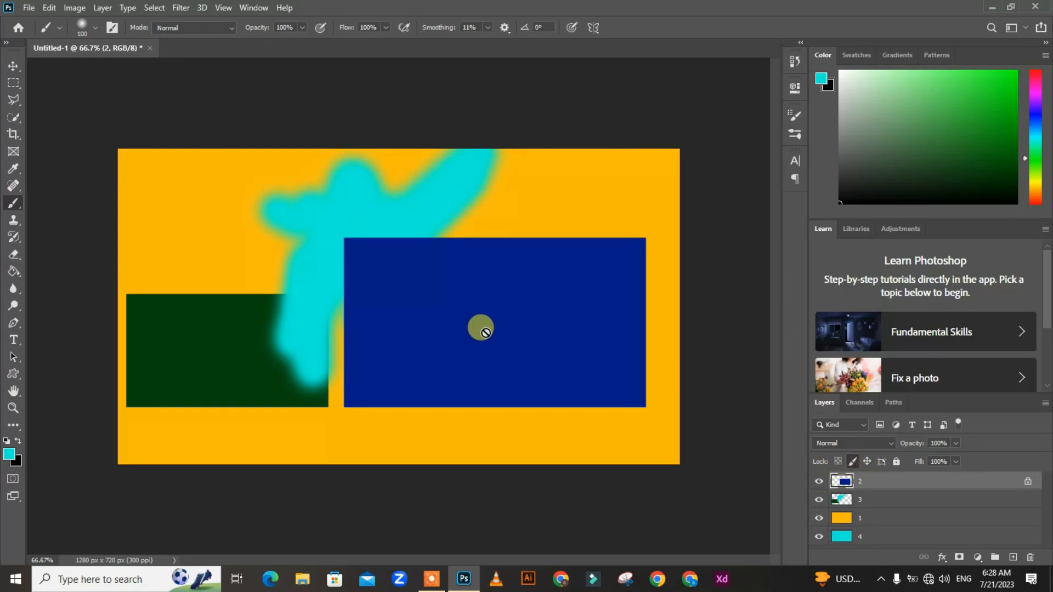
key(ctrl+z)
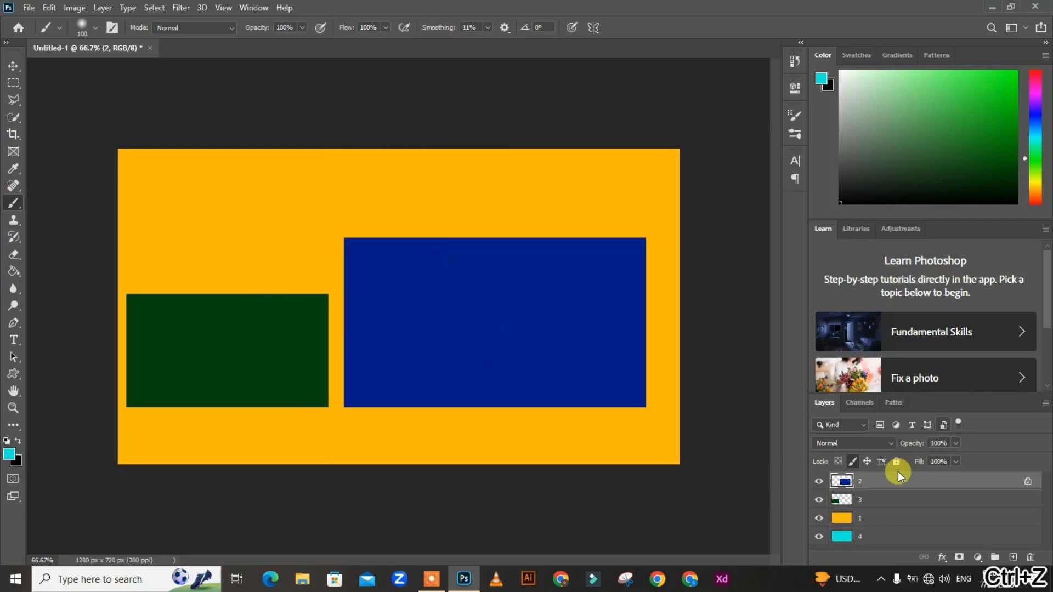
Step: Replace layer 2's image pixels lock with the position lock and try to move the blue rectangle
click(853, 462)
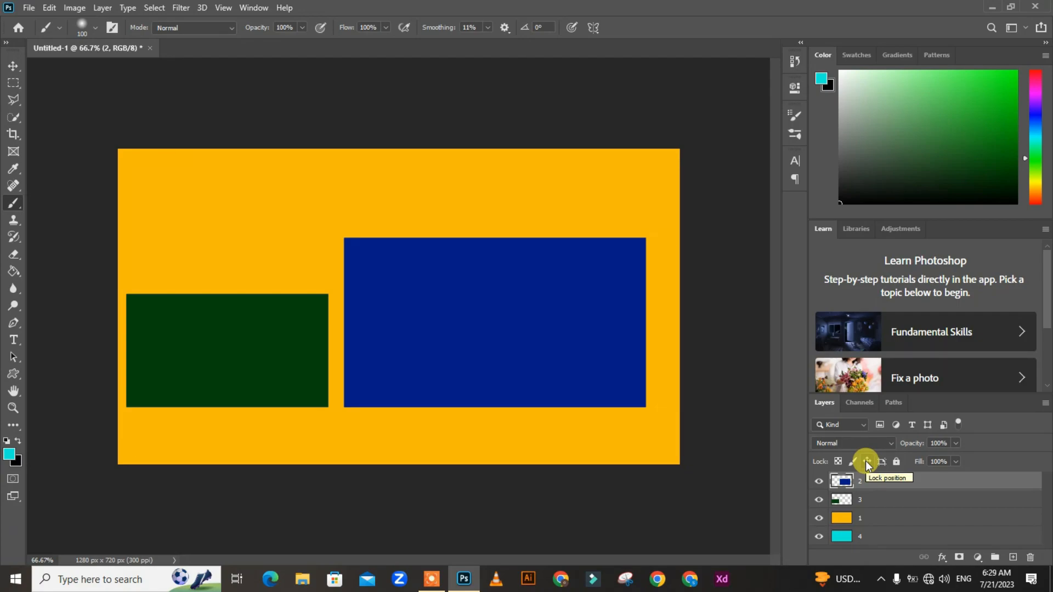
click(866, 461)
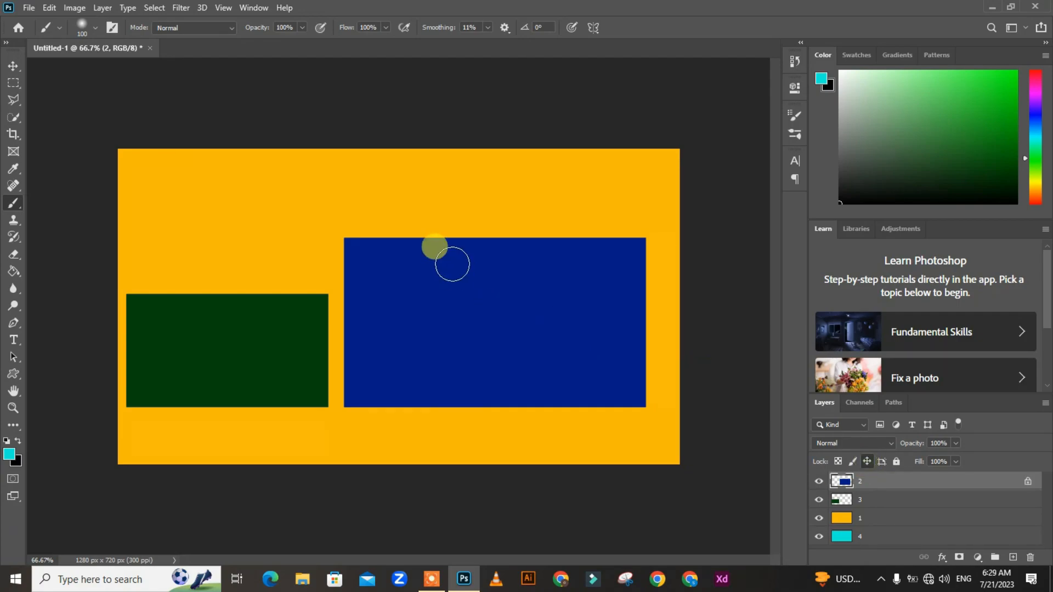
key(v)
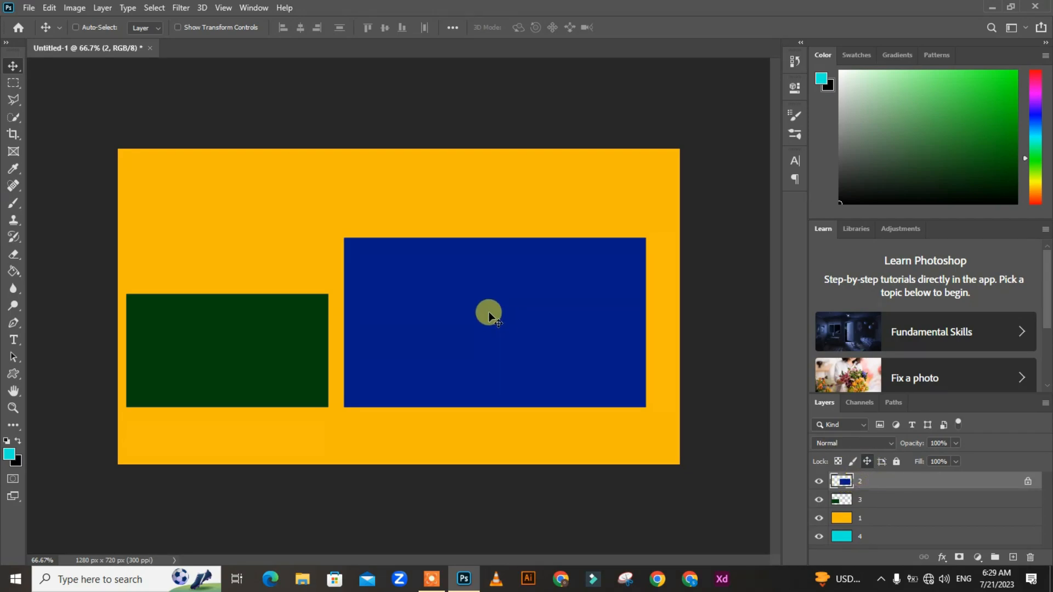
drag(488, 312, 534, 334)
click(516, 219)
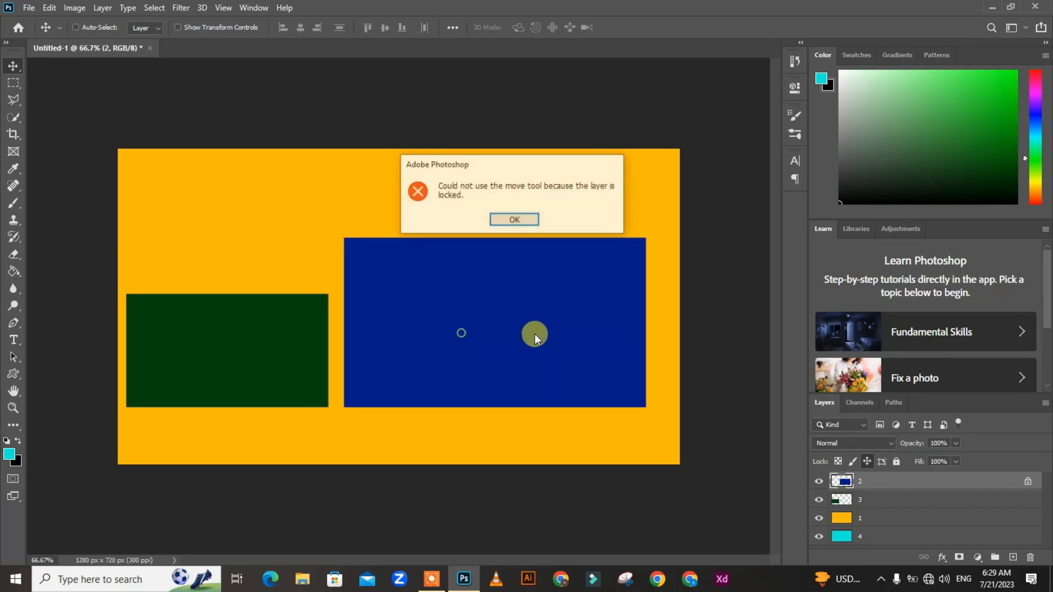
click(516, 220)
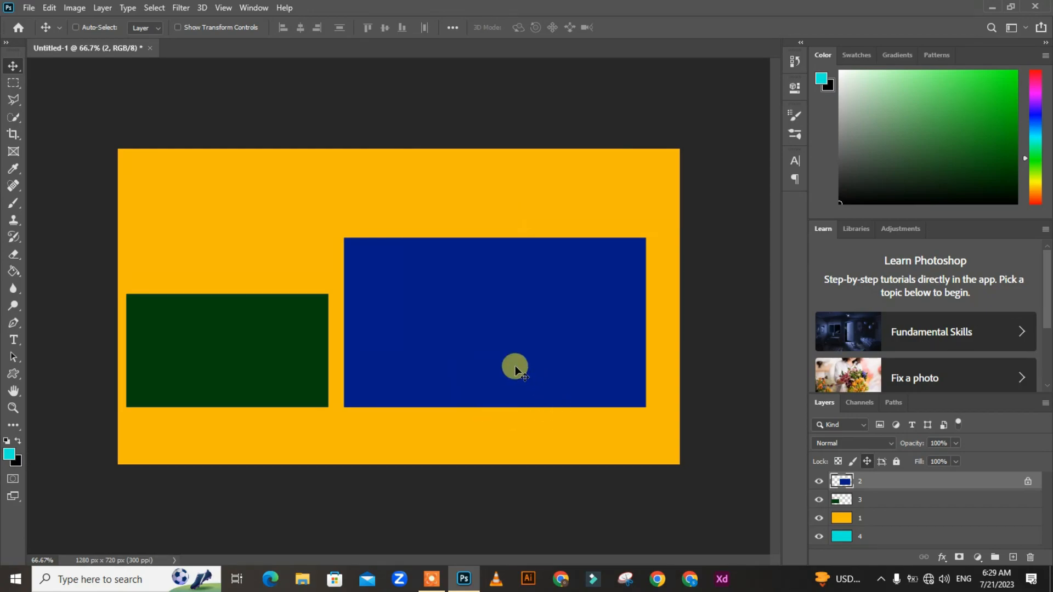
drag(508, 347, 443, 349)
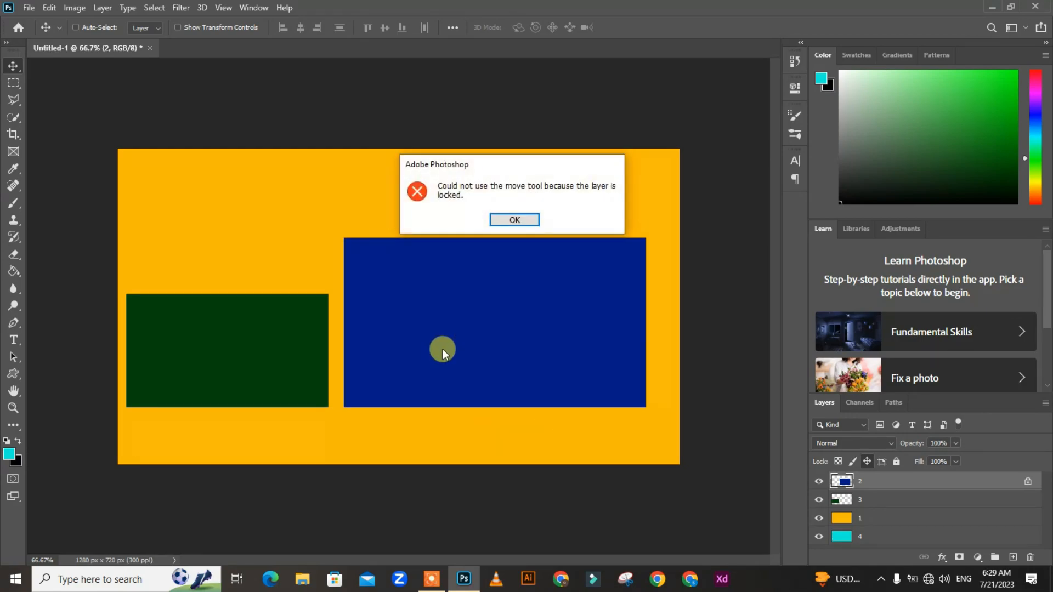
click(506, 219)
Step: Paint a cyan brush stroke on position-locked layer 2, and undo it
click(13, 203)
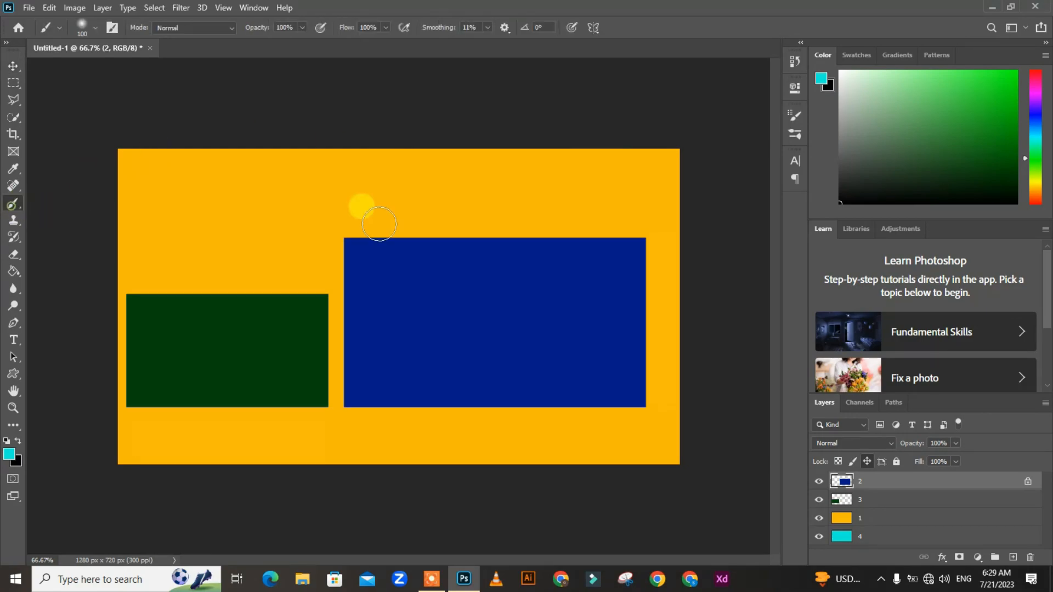
mouse_move(473, 312)
mouse_down()
mouse_move(493, 406)
mouse_move(430, 318)
mouse_move(483, 303)
mouse_move(469, 403)
mouse_move(438, 365)
mouse_move(493, 315)
mouse_move(527, 329)
mouse_move(457, 380)
mouse_move(520, 281)
mouse_move(382, 362)
mouse_move(465, 278)
mouse_move(508, 300)
mouse_move(452, 333)
mouse_move(542, 263)
mouse_move(562, 263)
mouse_move(556, 365)
mouse_move(567, 390)
mouse_move(592, 366)
mouse_move(591, 307)
mouse_move(468, 402)
mouse_move(445, 465)
mouse_move(392, 480)
mouse_move(257, 405)
mouse_move(362, 402)
mouse_move(387, 423)
mouse_move(423, 395)
mouse_move(610, 331)
mouse_up()
key(ctrl+z)
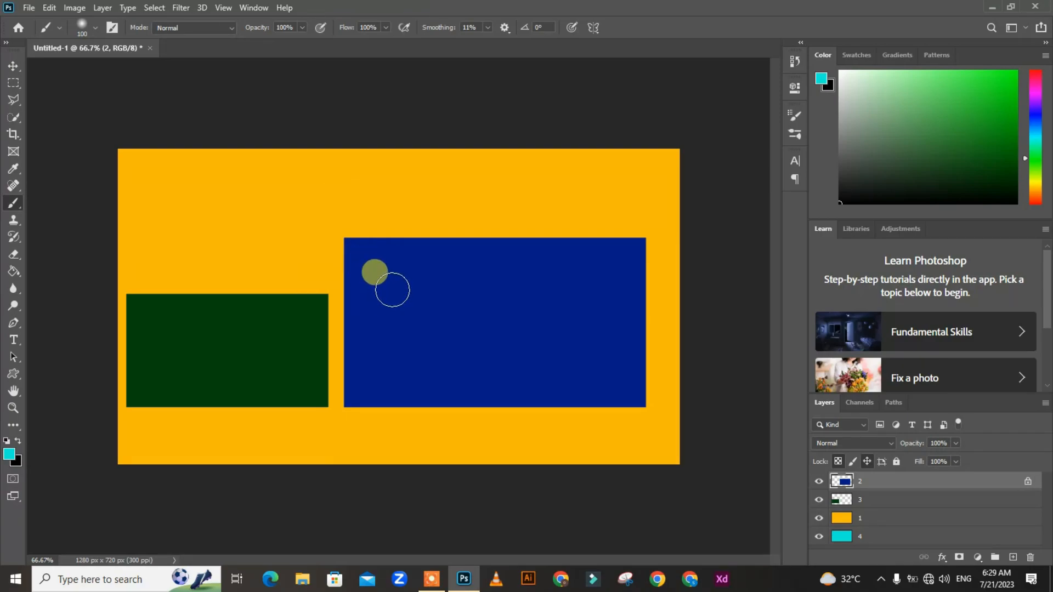
Step: Brush cyan across more of the blue rectangle on position-locked layer 2, and undo the strokes
mouse_move(404, 296)
mouse_down()
mouse_move(388, 359)
mouse_move(374, 284)
mouse_move(453, 399)
mouse_move(466, 326)
mouse_move(456, 486)
mouse_move(484, 422)
mouse_move(546, 500)
mouse_move(618, 362)
mouse_move(631, 375)
mouse_move(625, 281)
mouse_move(637, 408)
mouse_move(615, 360)
mouse_move(620, 376)
mouse_move(636, 287)
mouse_move(644, 372)
mouse_move(645, 195)
mouse_move(612, 203)
mouse_move(568, 246)
mouse_move(472, 203)
mouse_move(341, 231)
mouse_move(486, 207)
mouse_move(347, 216)
mouse_move(432, 220)
mouse_move(363, 221)
mouse_up()
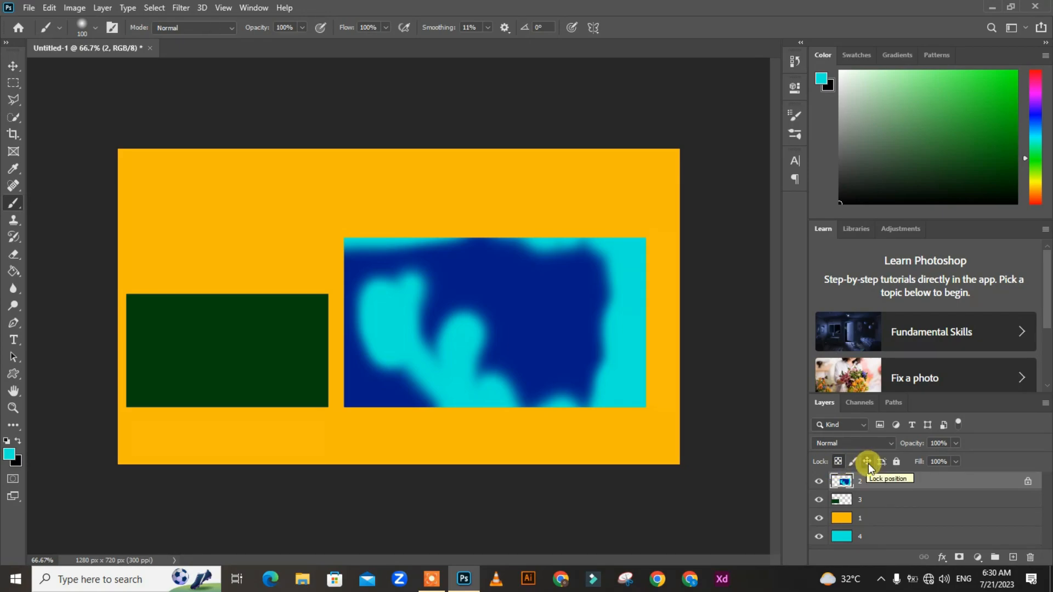
key(ctrl+z)
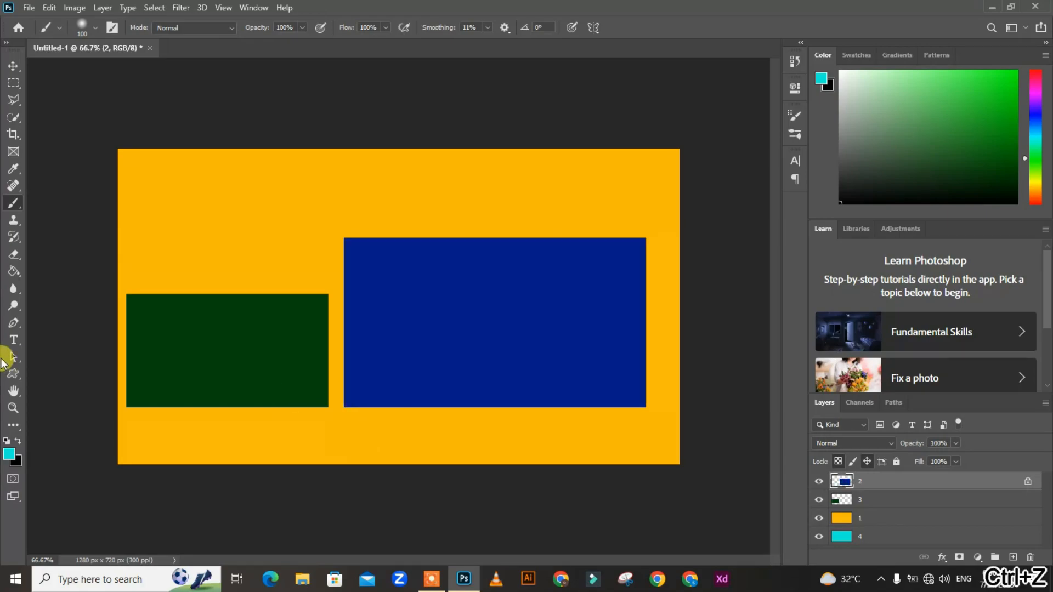
Step: Remove layer 2's position lock, and switch its artboard auto-nesting lock on and off again
click(865, 462)
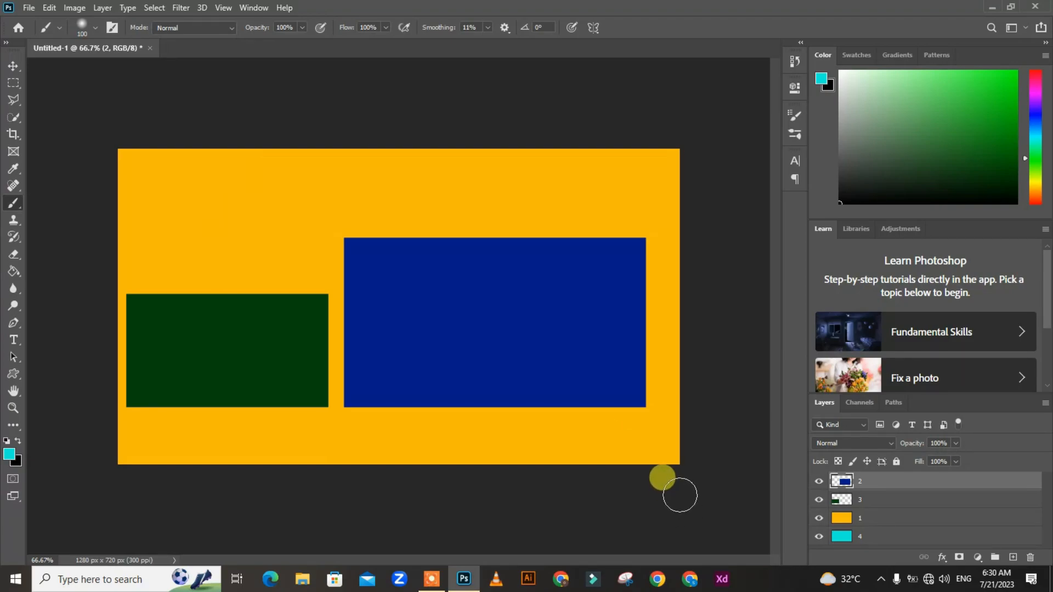
click(881, 462)
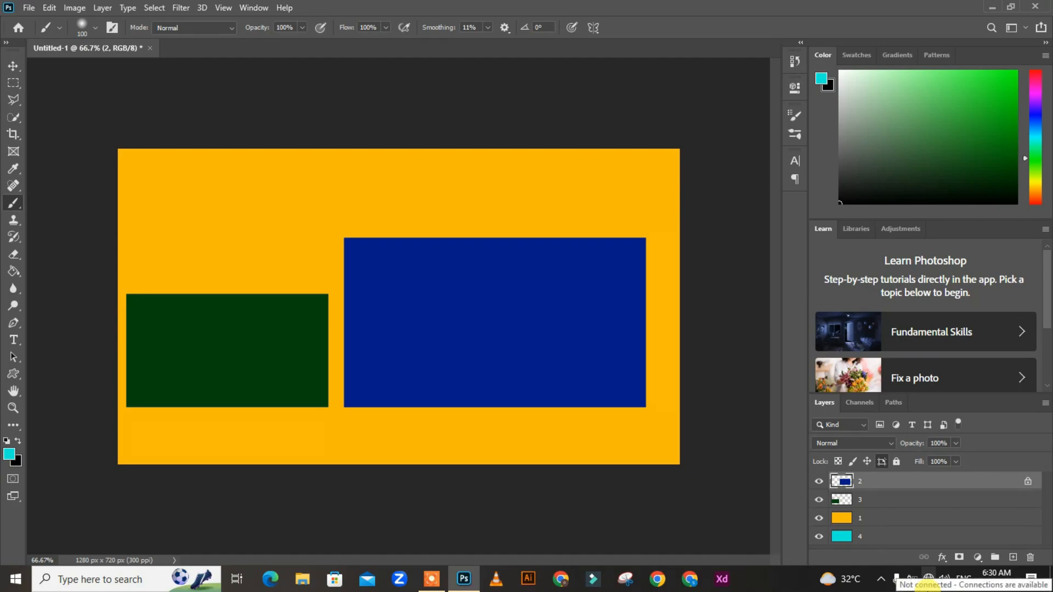
click(881, 462)
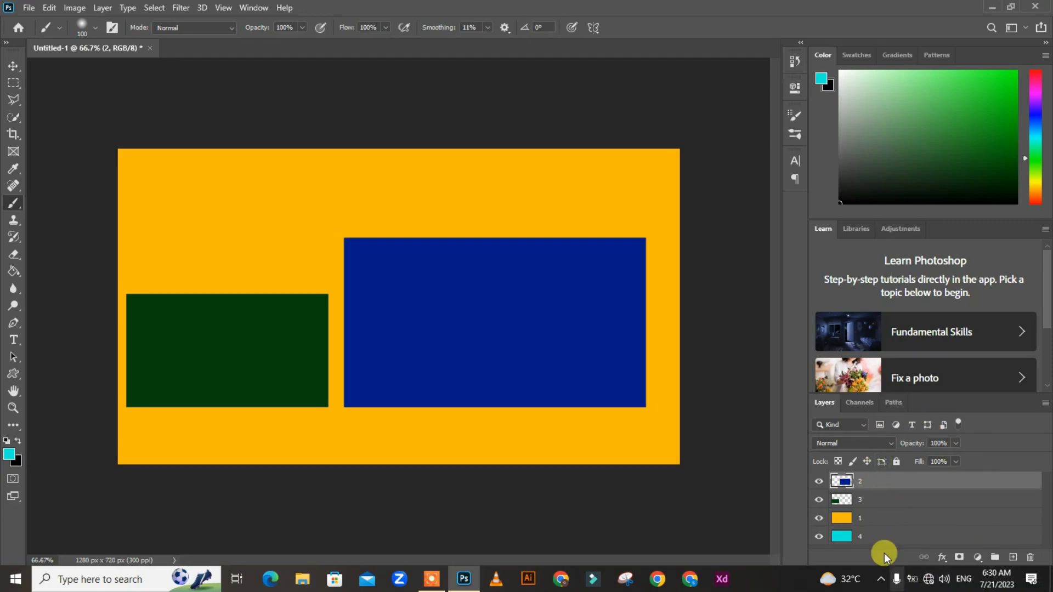
Step: Lock layer 2 completely, try to move the blue rectangle, and release the lock
click(895, 462)
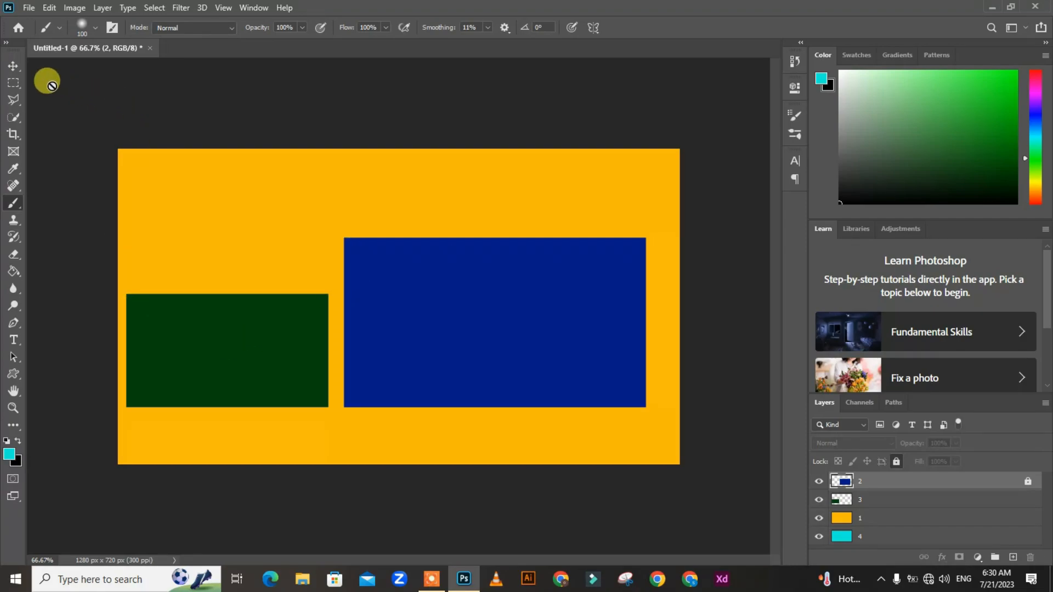
click(13, 66)
drag(344, 252, 415, 383)
click(513, 219)
drag(351, 286, 176, 216)
click(512, 219)
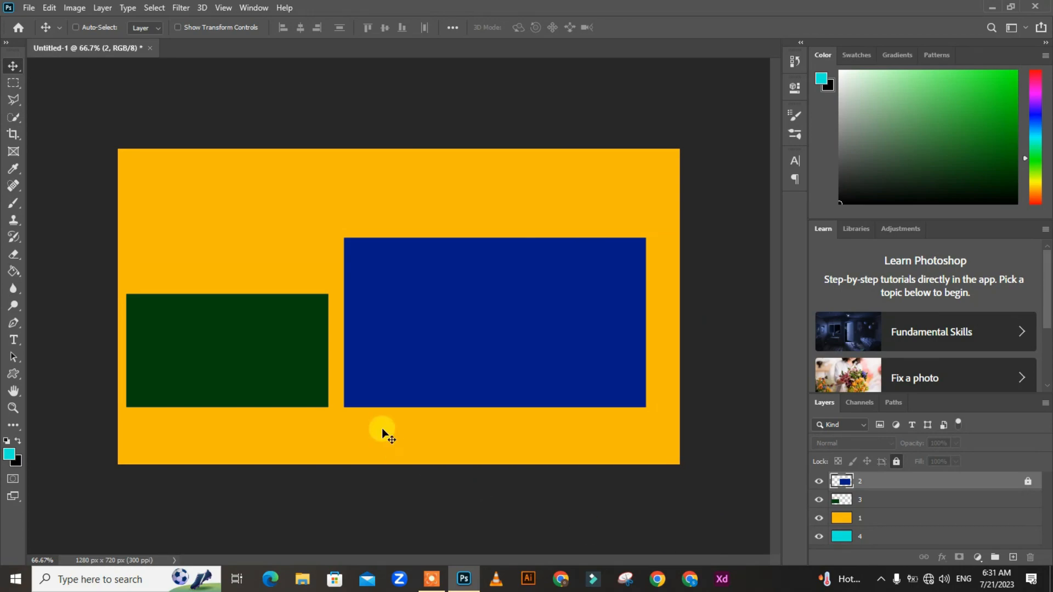
click(896, 464)
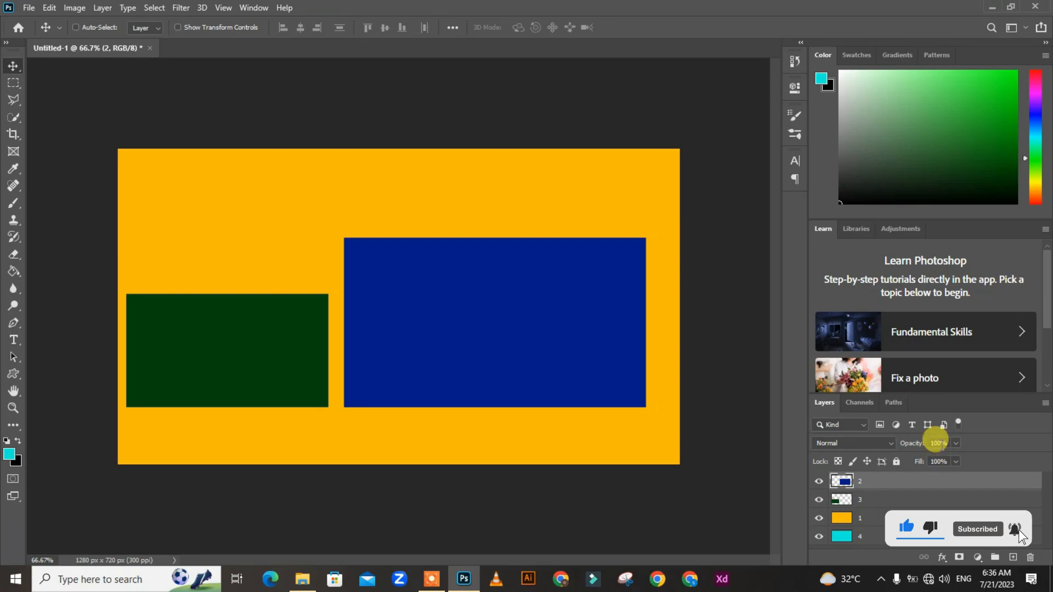
Step: Place the rose image from File Explorer's recent files into the document and move it slightly to the right
click(302, 579)
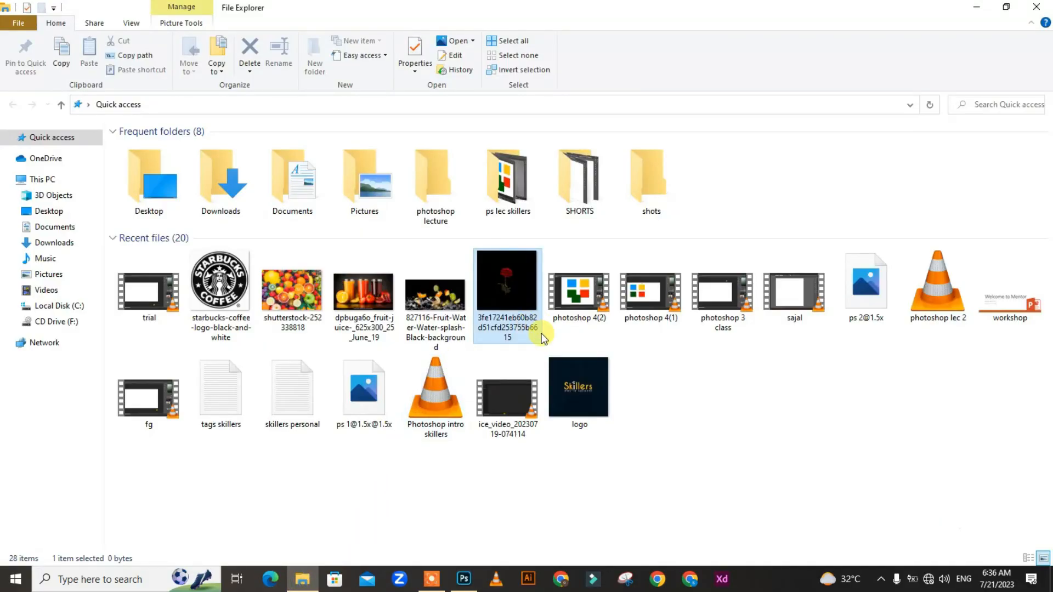
drag(526, 313, 455, 334)
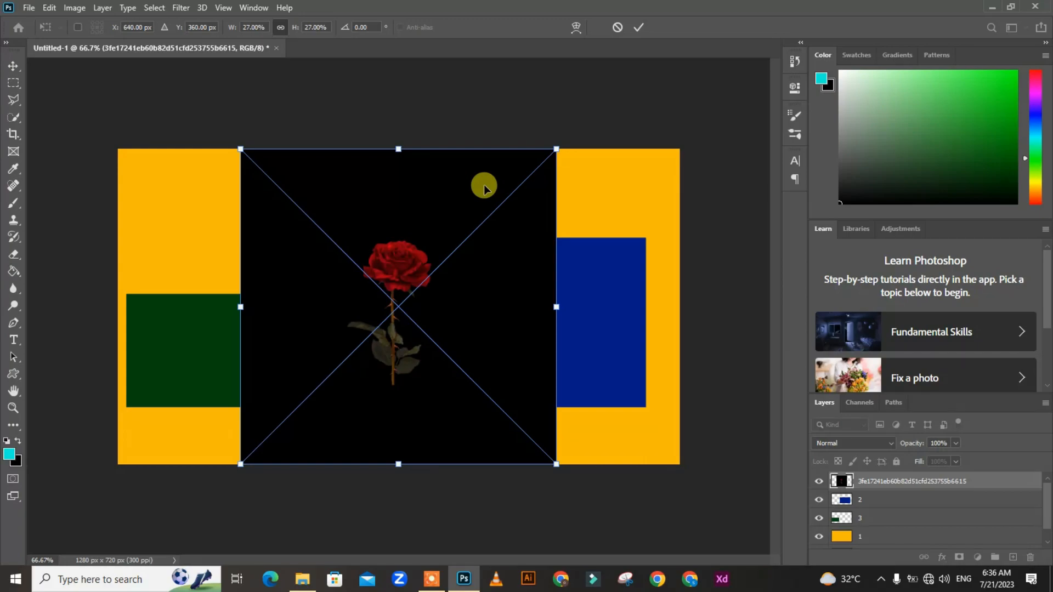
key(Return)
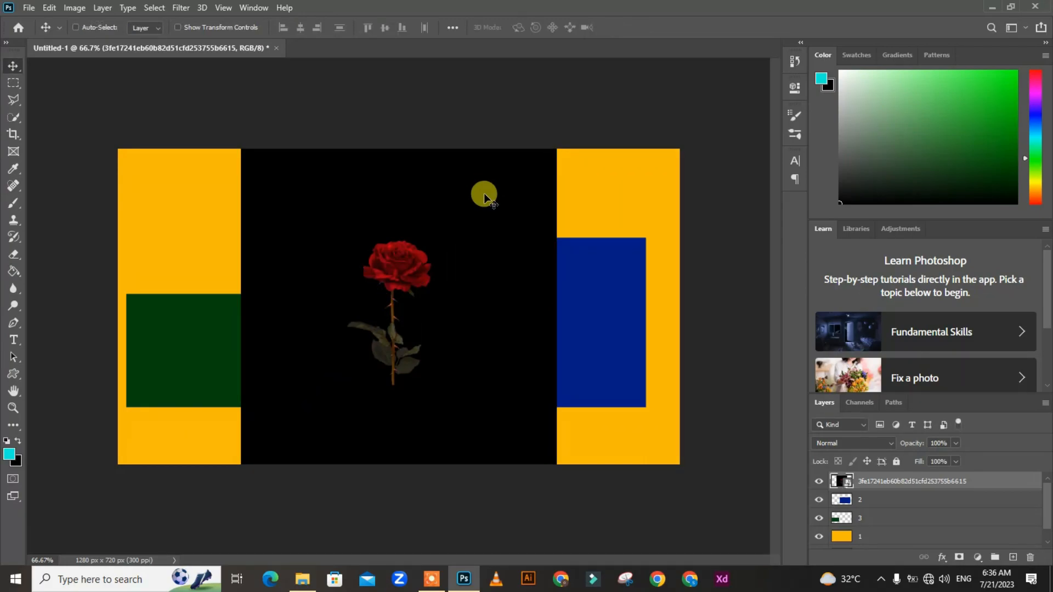
drag(451, 291, 461, 290)
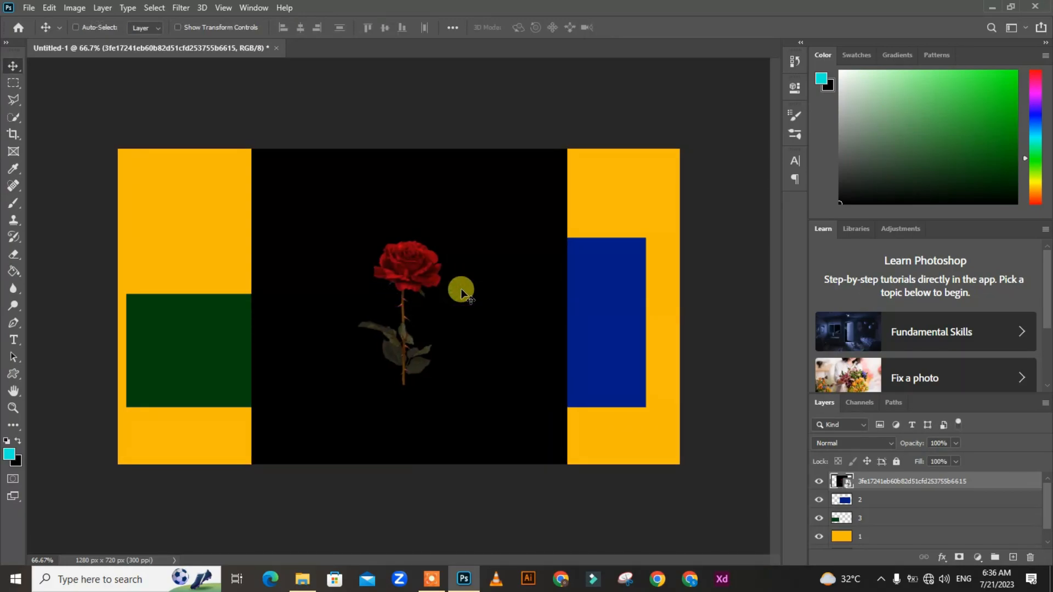
Step: Try out the fill setting on the rose layer, return it to 100%, and check the opacity setting
click(957, 461)
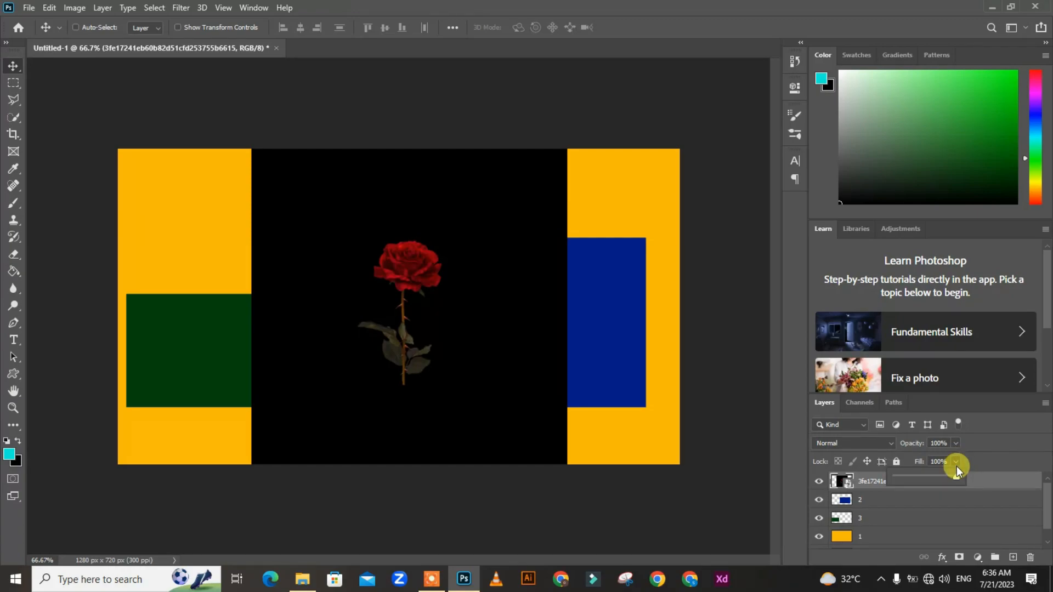
drag(955, 480, 1002, 452)
click(957, 443)
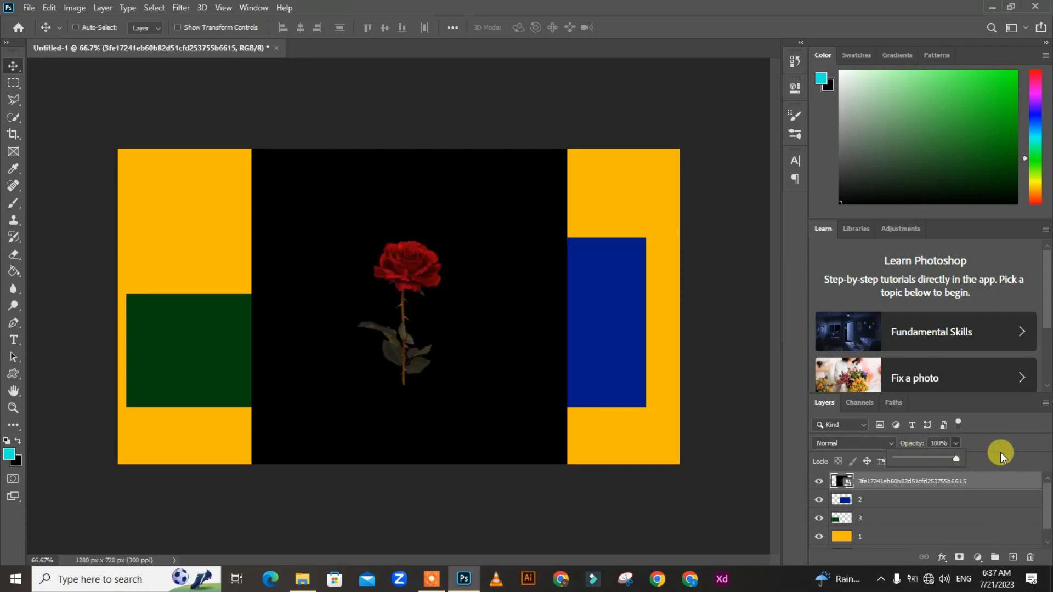
click(999, 452)
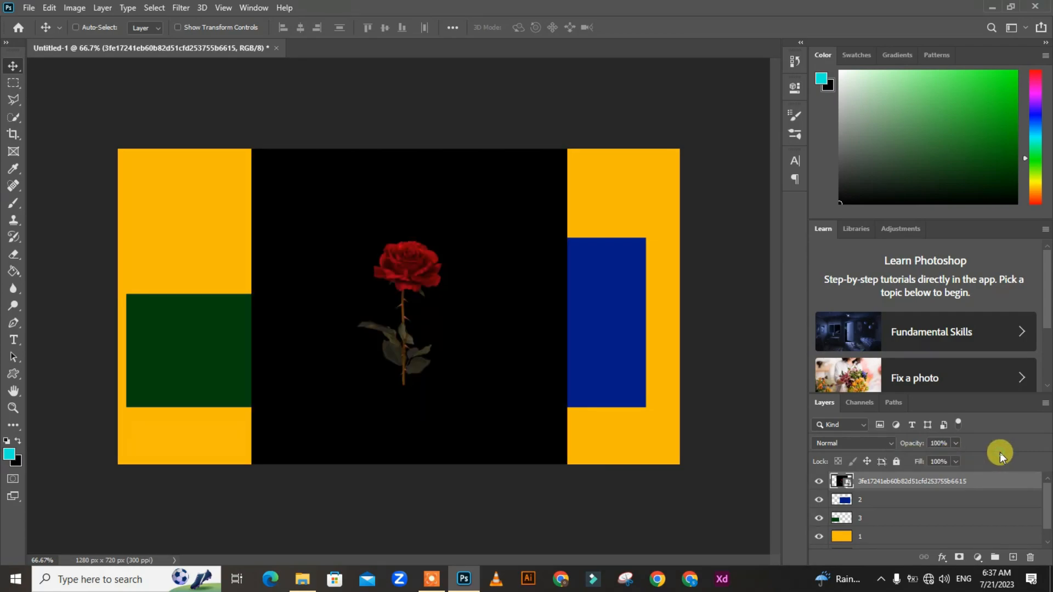
Step: Preview the blend modes on the rose layer and set it to Screen
click(891, 444)
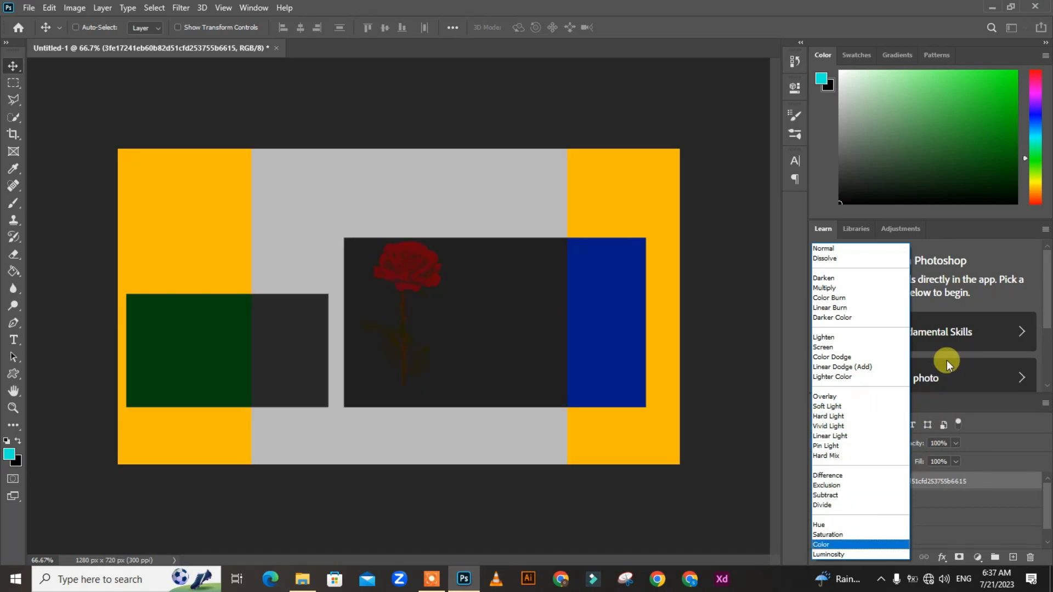
click(699, 173)
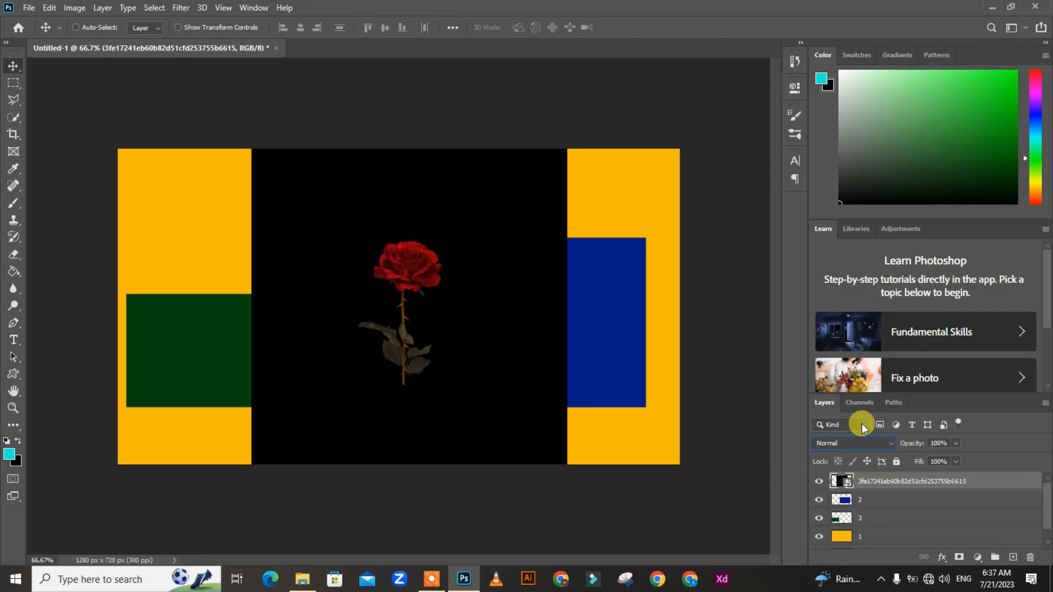
click(890, 443)
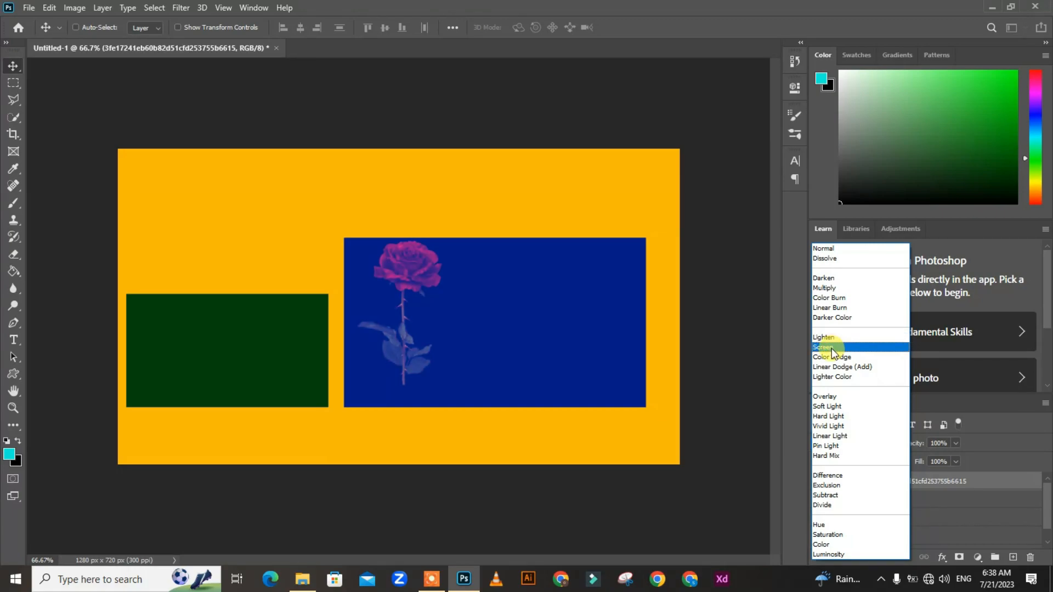
click(831, 348)
Step: Move the rose over the green rectangle and preview other blend modes on its layer without applying one
drag(467, 291, 272, 345)
click(868, 486)
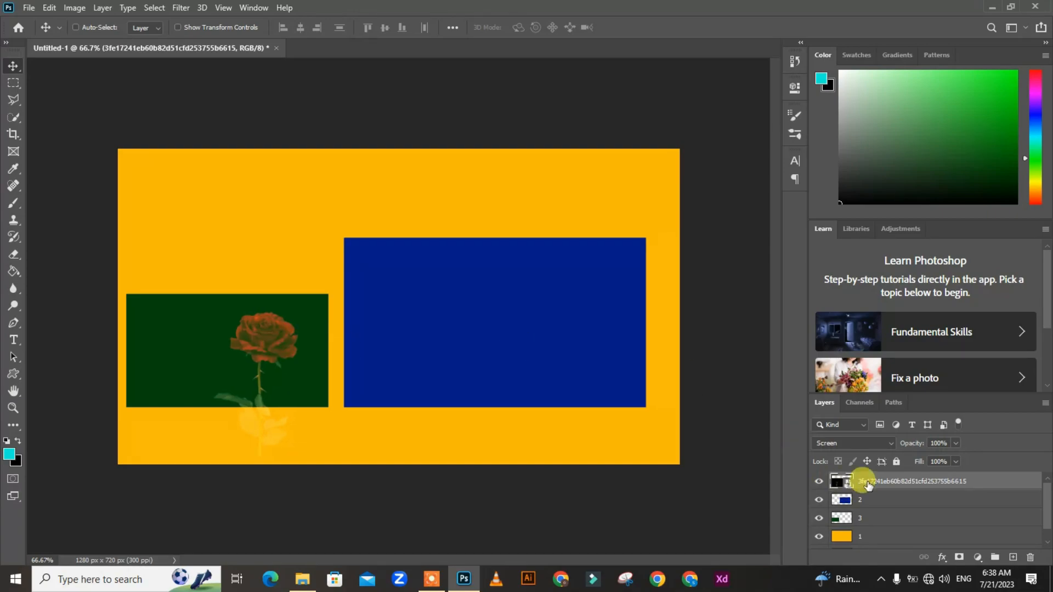
click(892, 442)
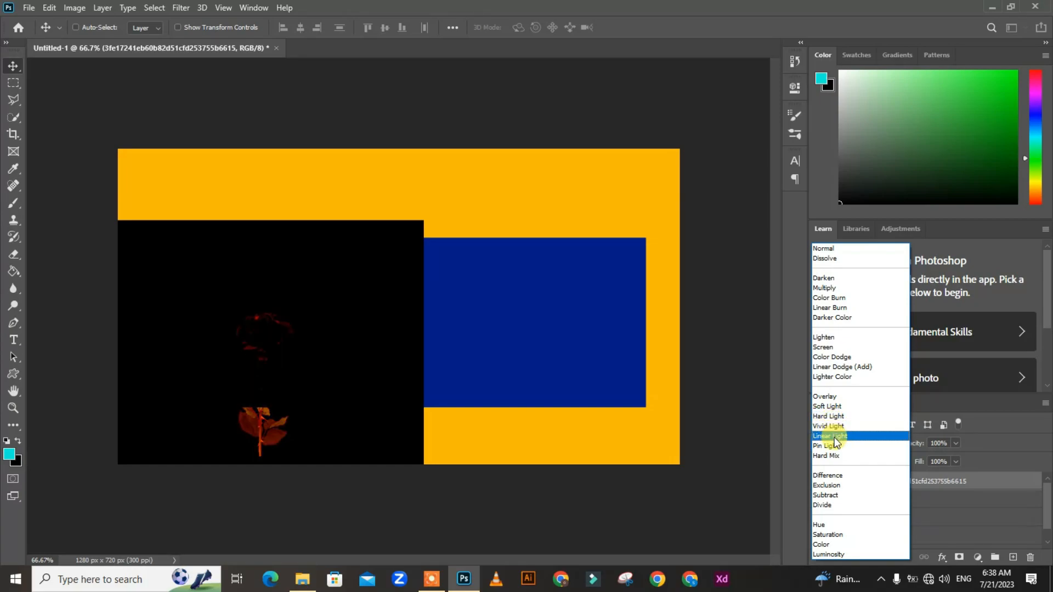
click(591, 206)
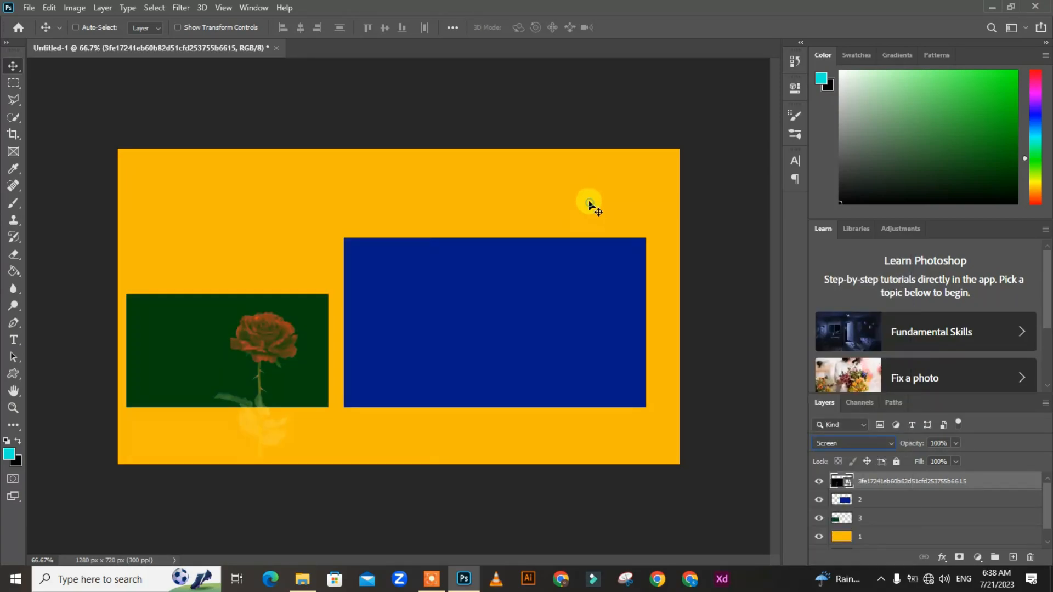
Step: Open the fruit image shutterstock-252338818 from File Explorer as a separate document and unlock its Background layer
mouse_move(302, 579)
click(306, 521)
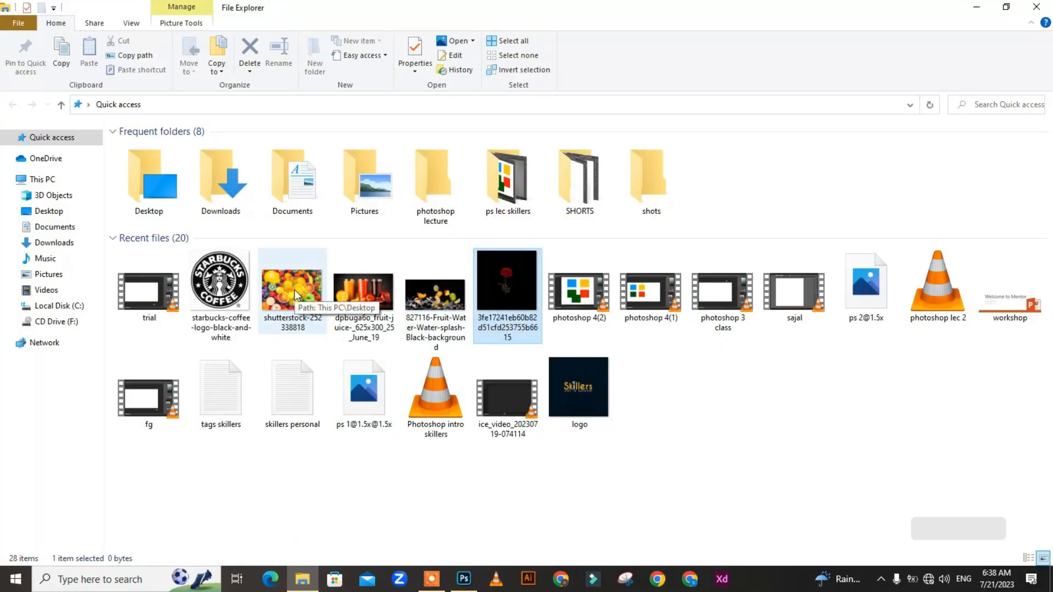
drag(295, 282, 394, 51)
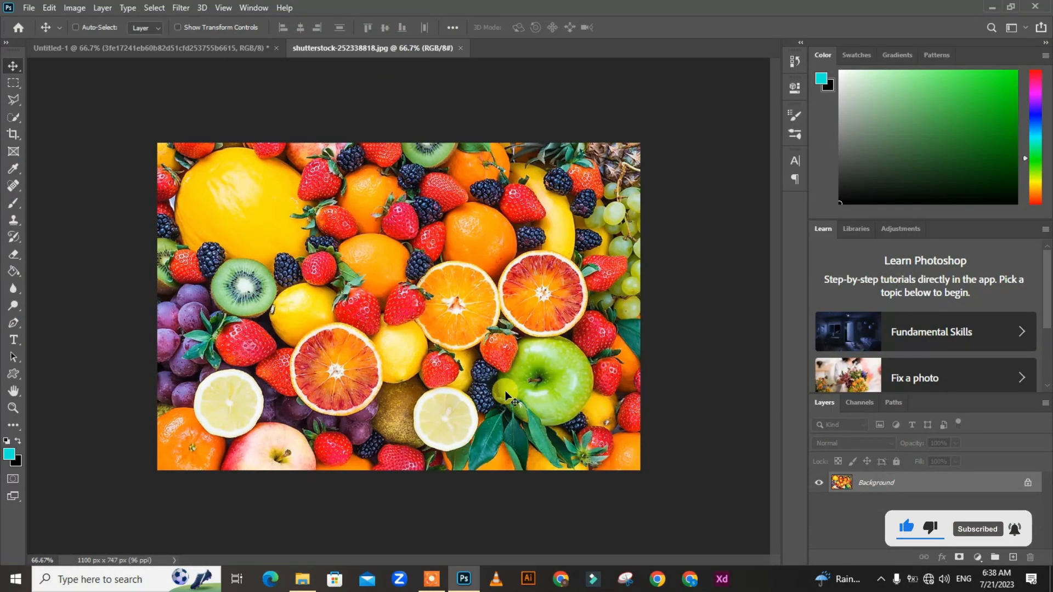
key(ctrl+plus)
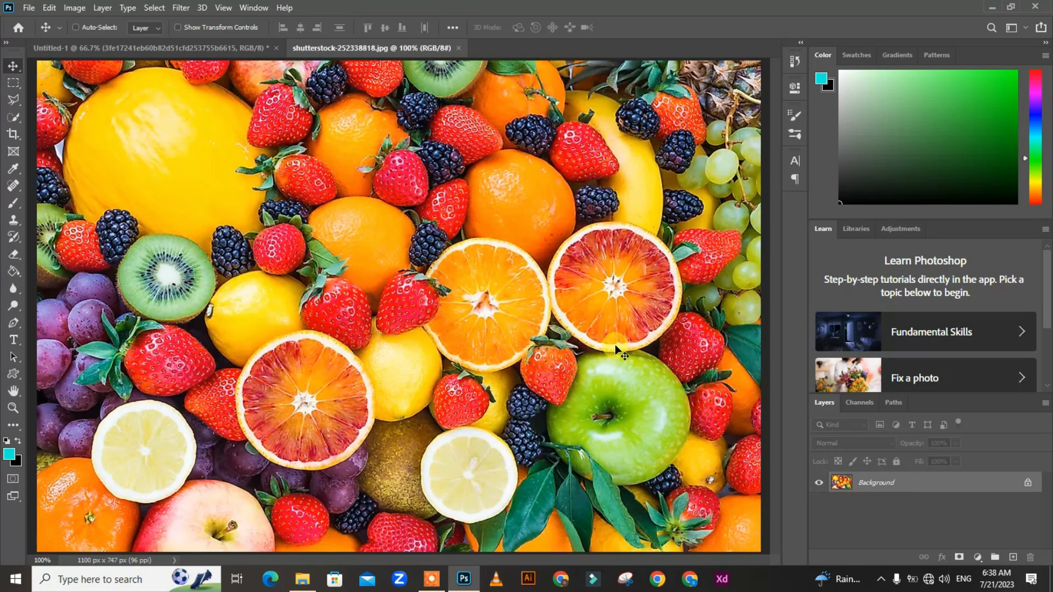
key(ctrl+minus)
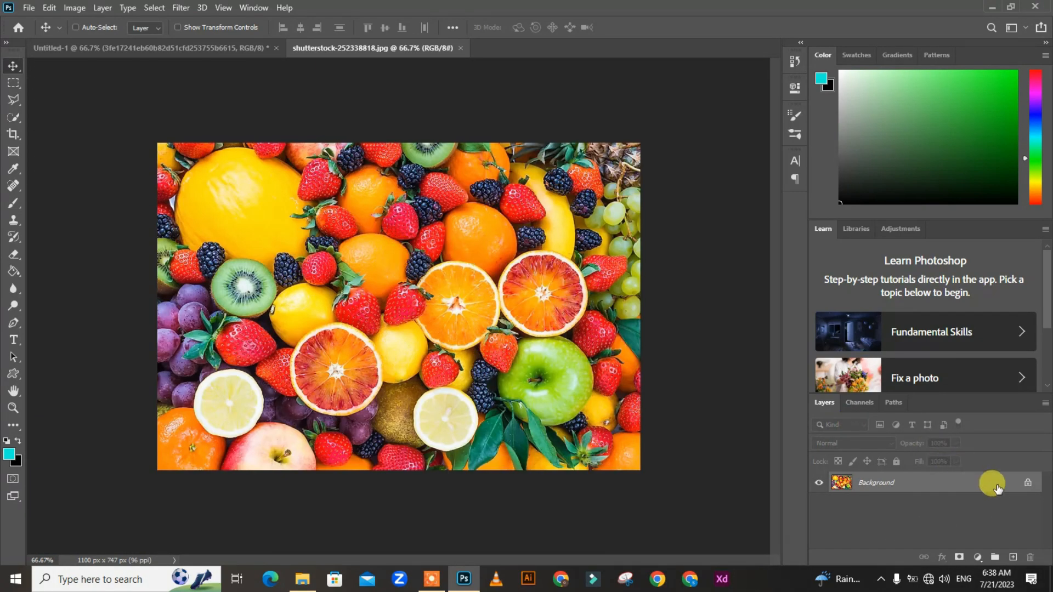
click(1026, 484)
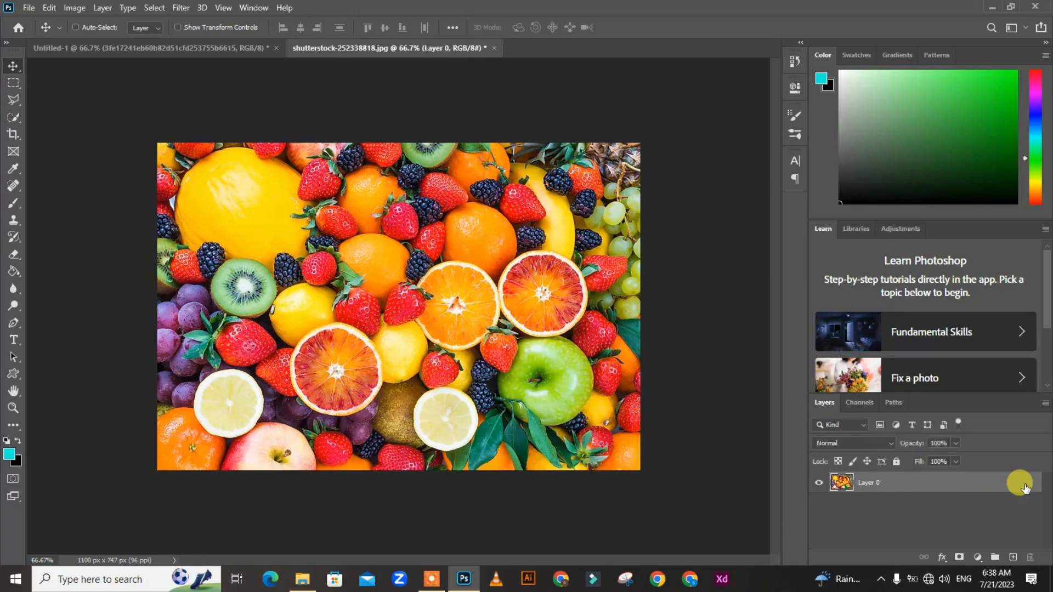
Step: Try out the opacity and fill settings on the fruit layer, leaving both at 100%
click(956, 442)
drag(929, 458, 982, 468)
click(956, 462)
click(990, 456)
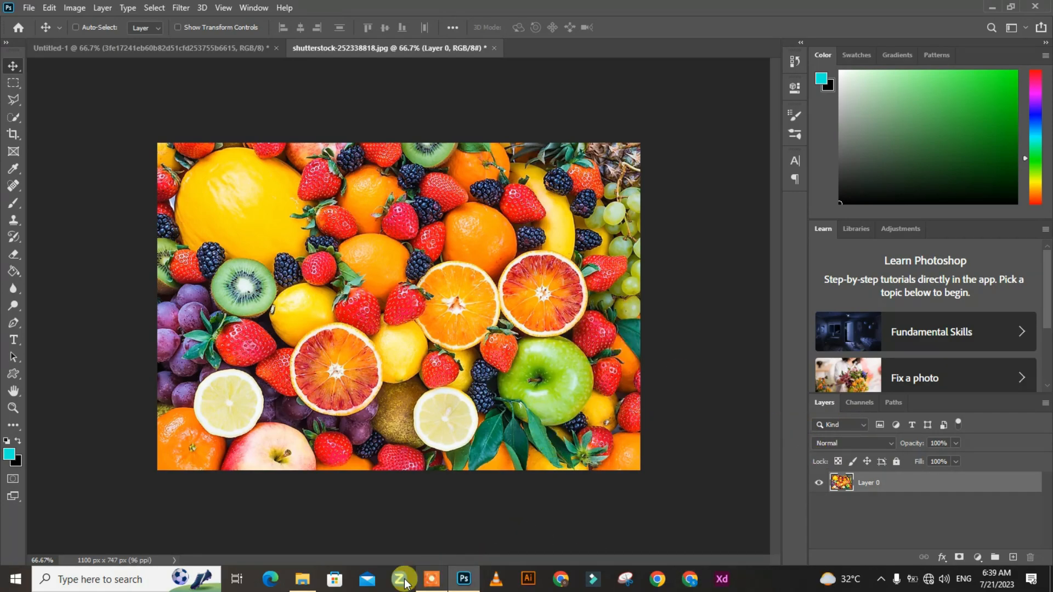
Step: Place the starbucks-coffee-logo-black-and-white image from File Explorer onto the fruit document at its default size
click(305, 580)
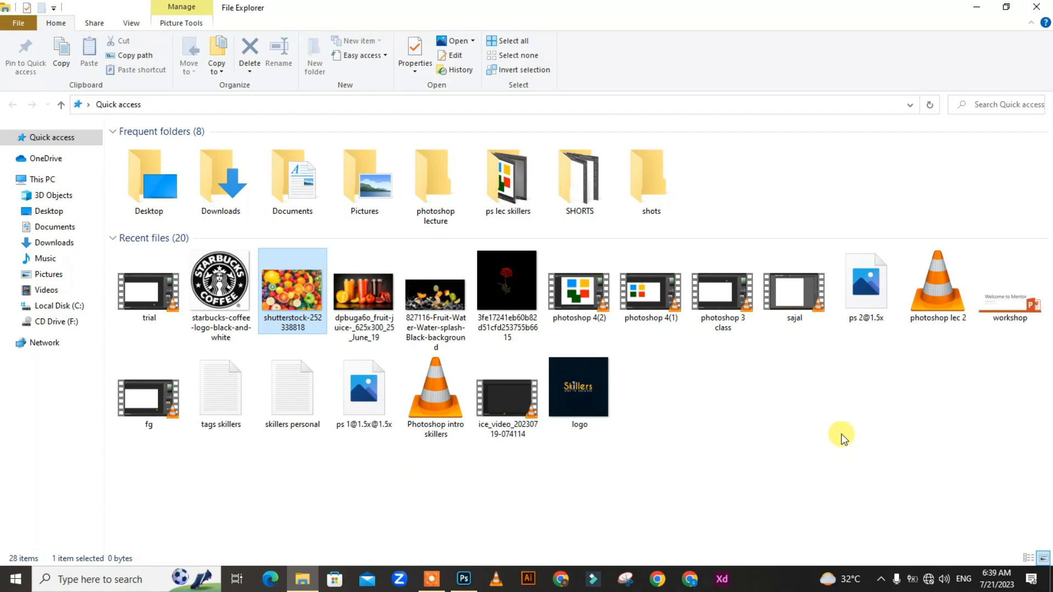
drag(217, 256, 426, 242)
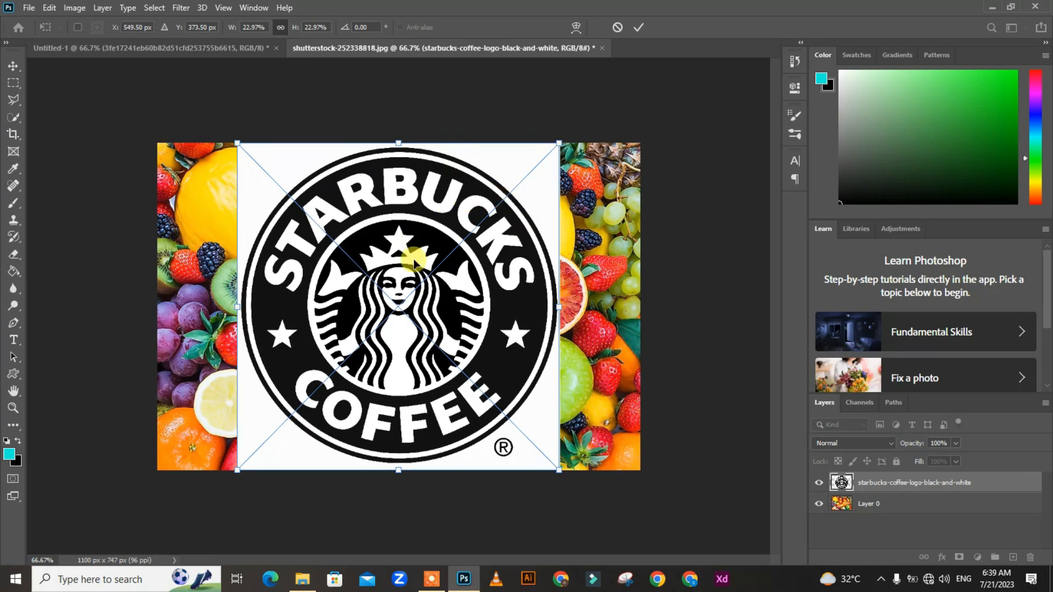
key(Return)
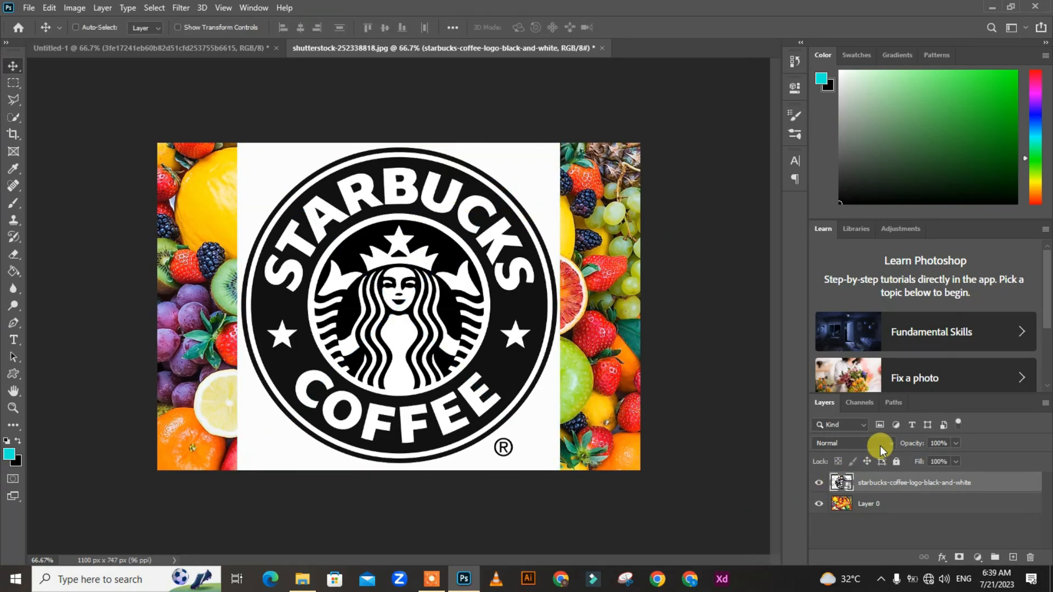
Step: Preview blend modes on the Starbucks logo layer at 100% zoom and set it to Multiply
key(ctrl+1)
key(b)
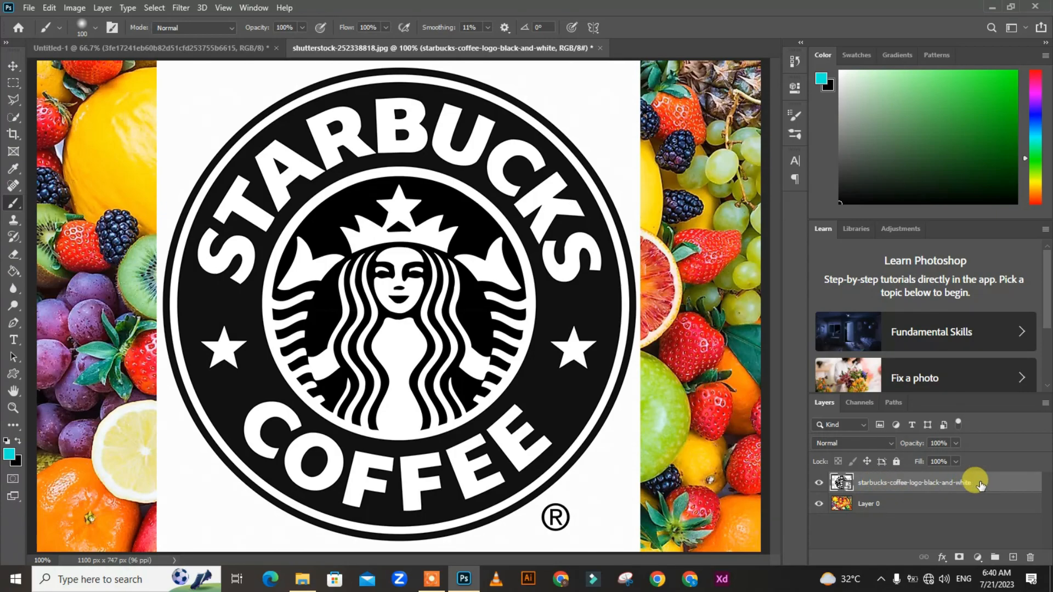
click(891, 443)
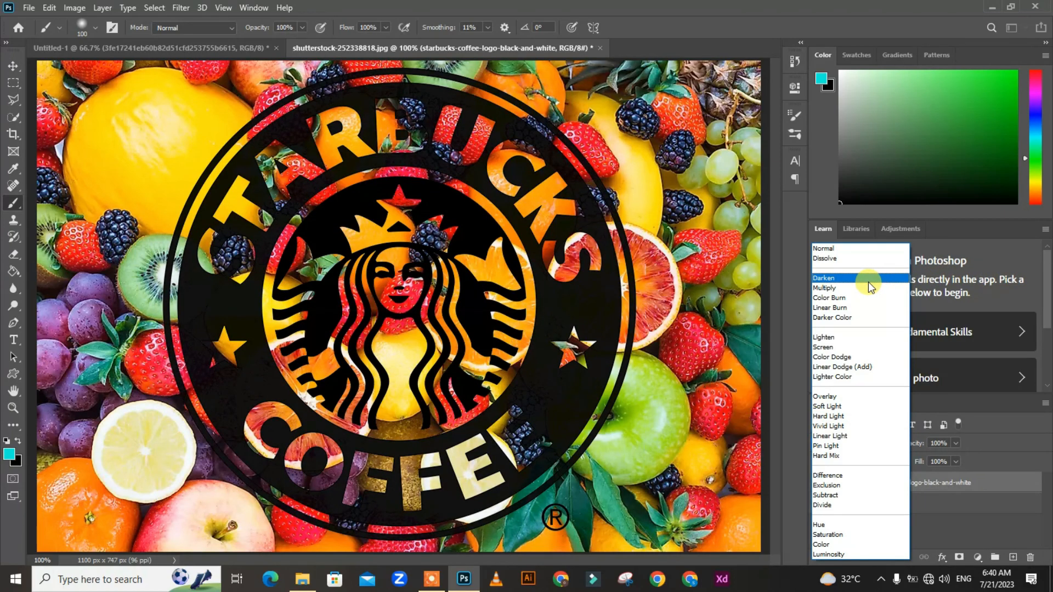
click(855, 289)
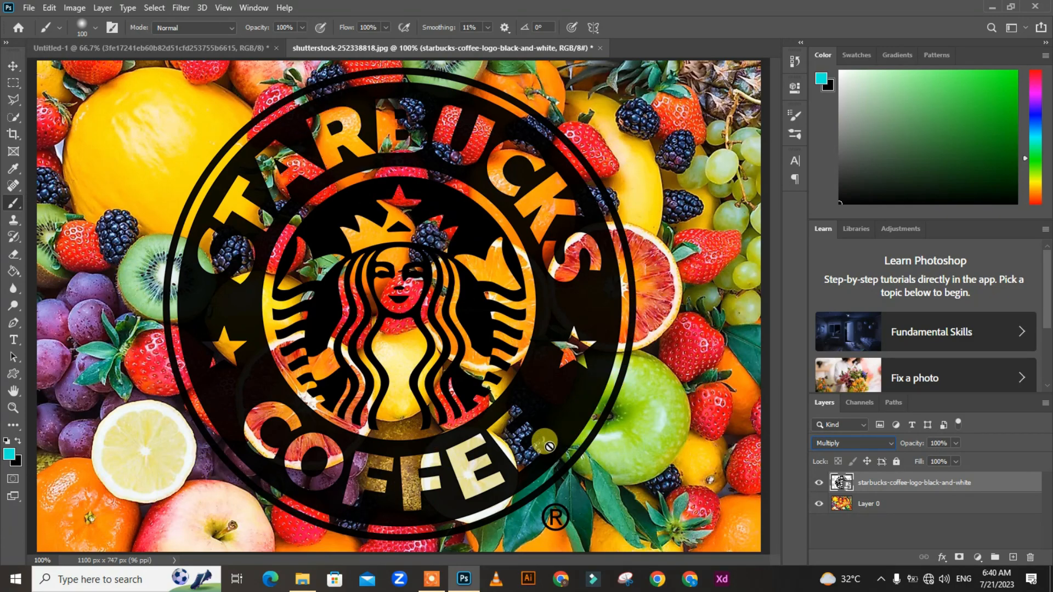
Step: Move the Starbucks logo slightly to the right over the fruit and set its blend mode to Screen
click(13, 65)
drag(342, 122, 372, 119)
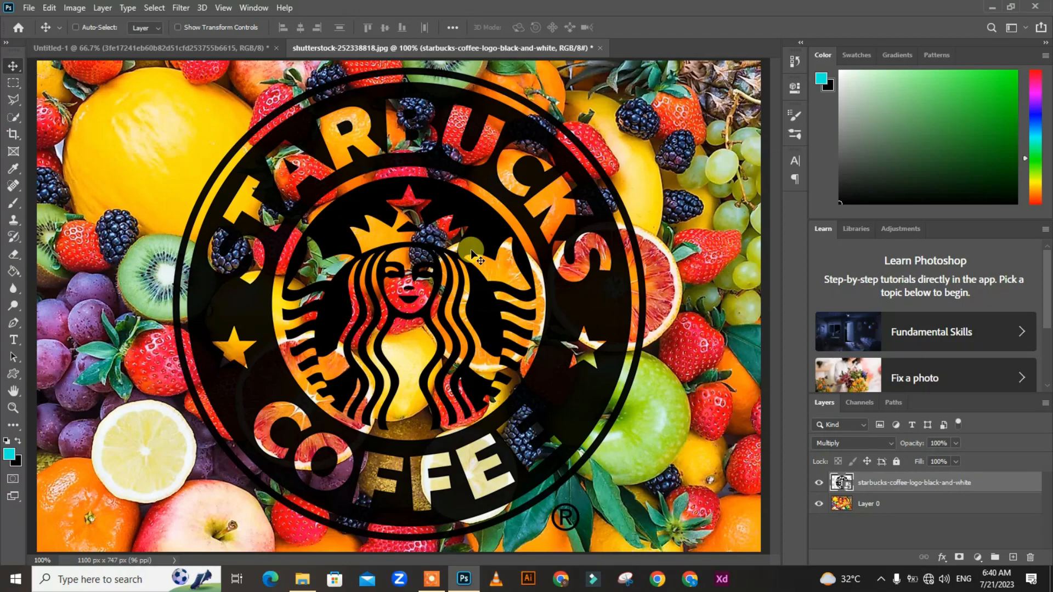
click(891, 443)
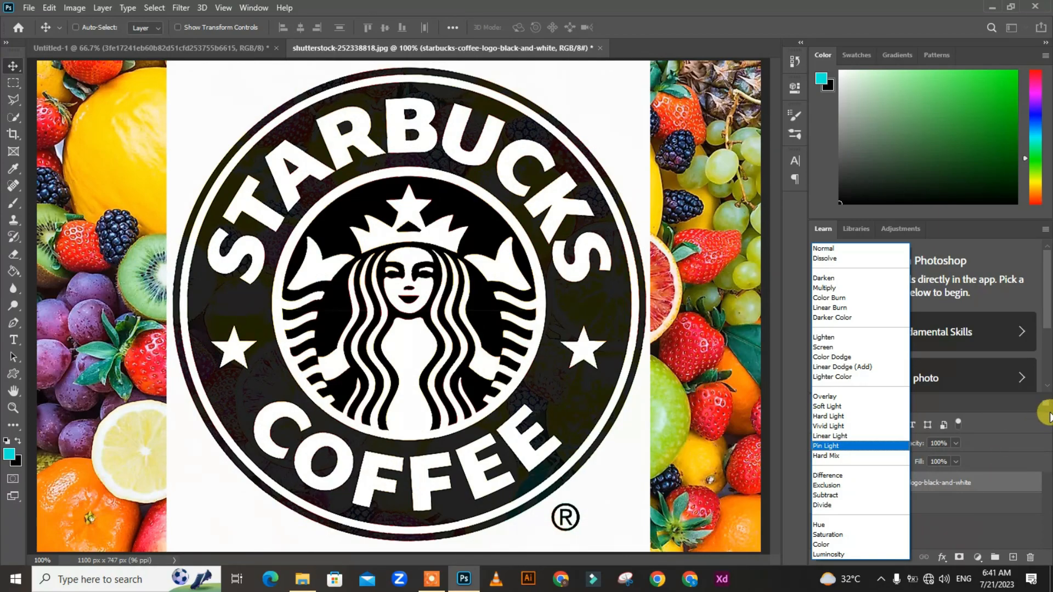
click(817, 347)
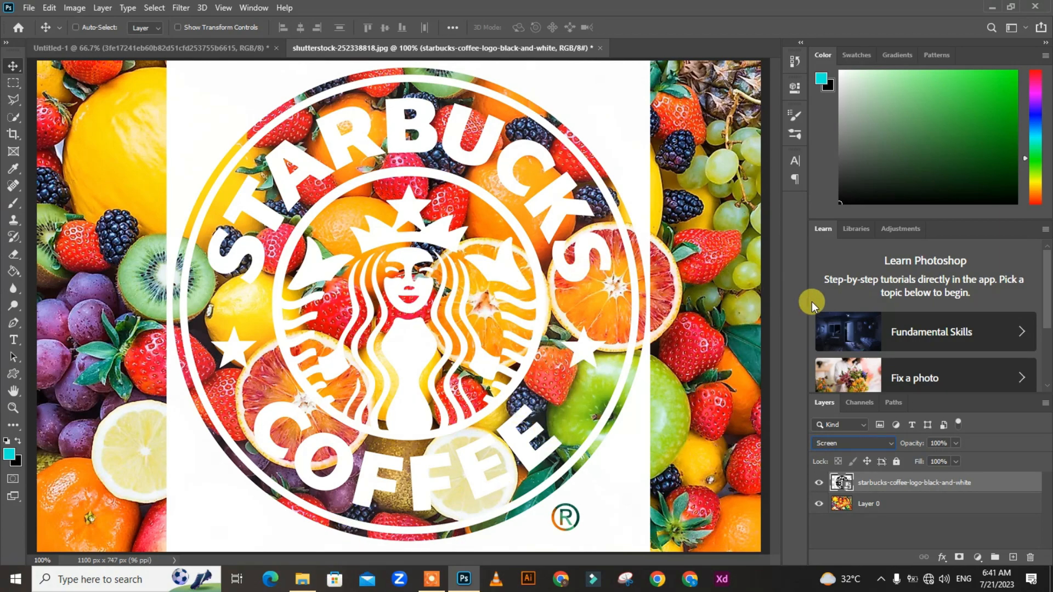
Step: Preview further blend modes on the logo layer, try Darken, and return the layer to Normal
click(890, 444)
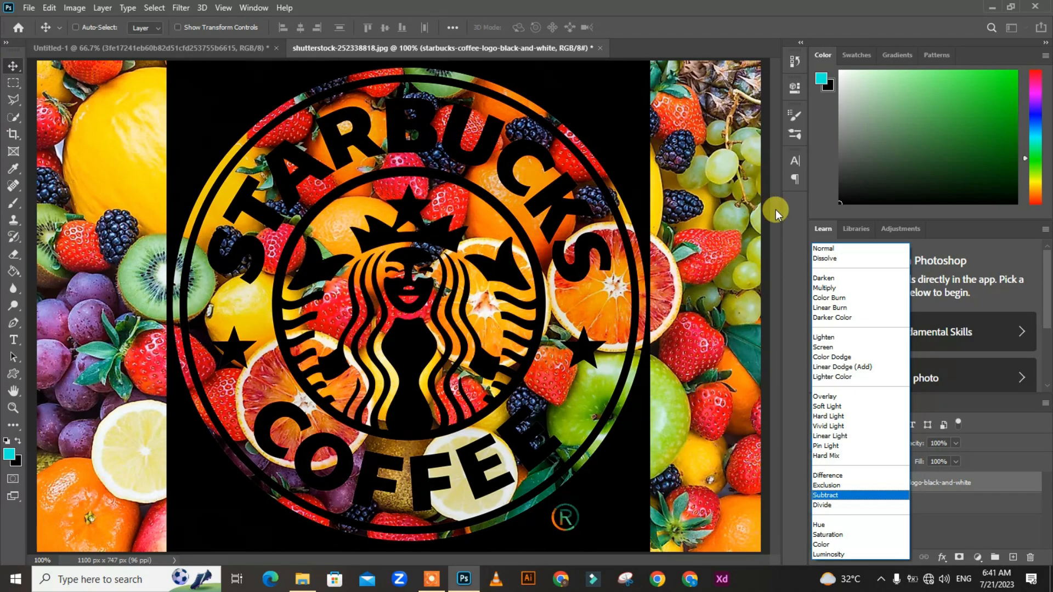
click(776, 213)
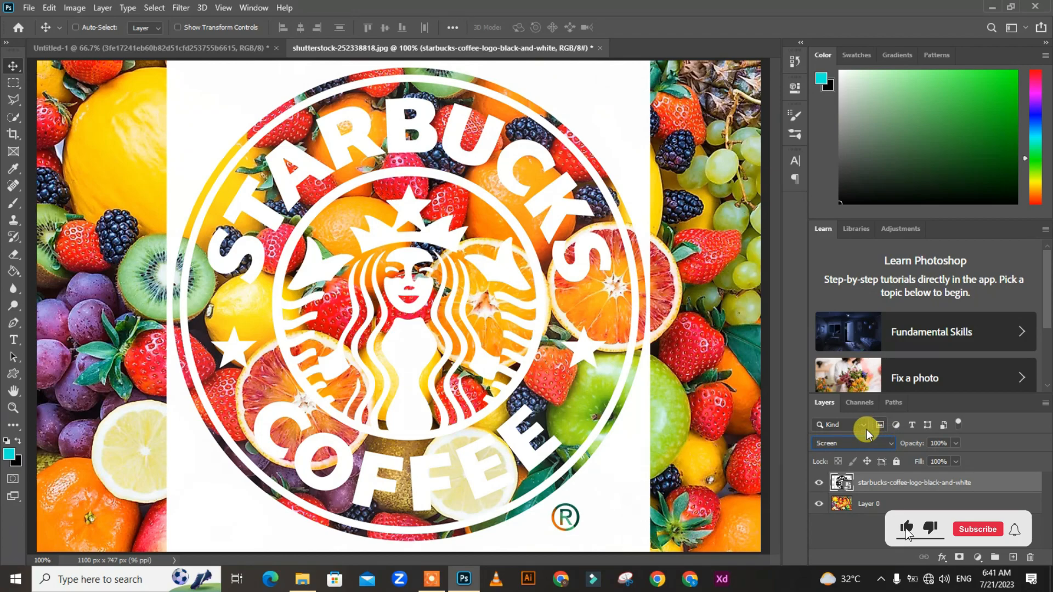
click(878, 443)
click(828, 275)
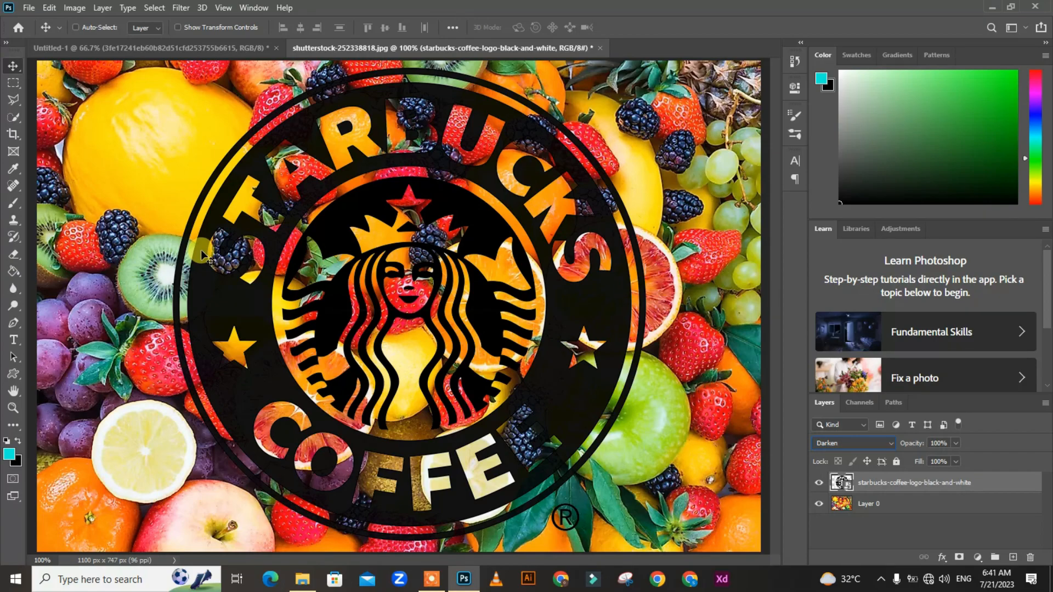
click(890, 443)
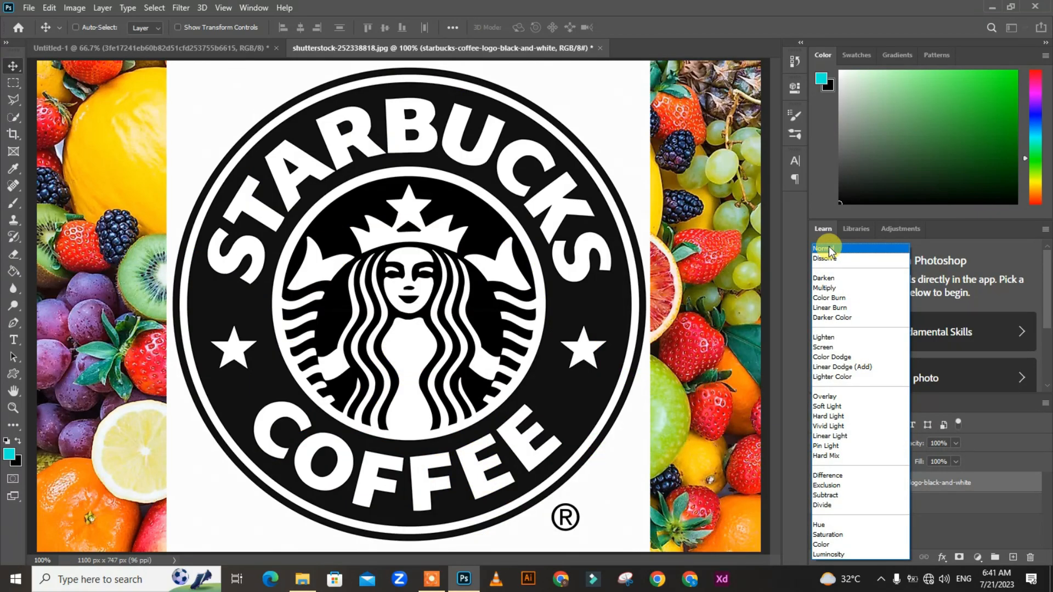
click(829, 248)
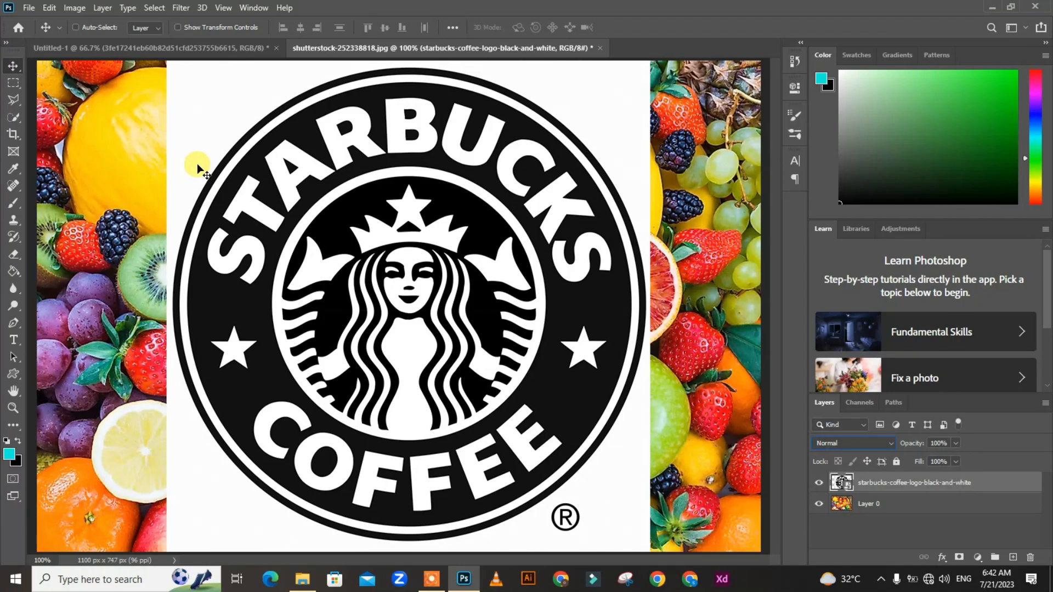
Step: Invert the Starbucks logo's colors and set its blend mode to Screen
key(ctrl+i)
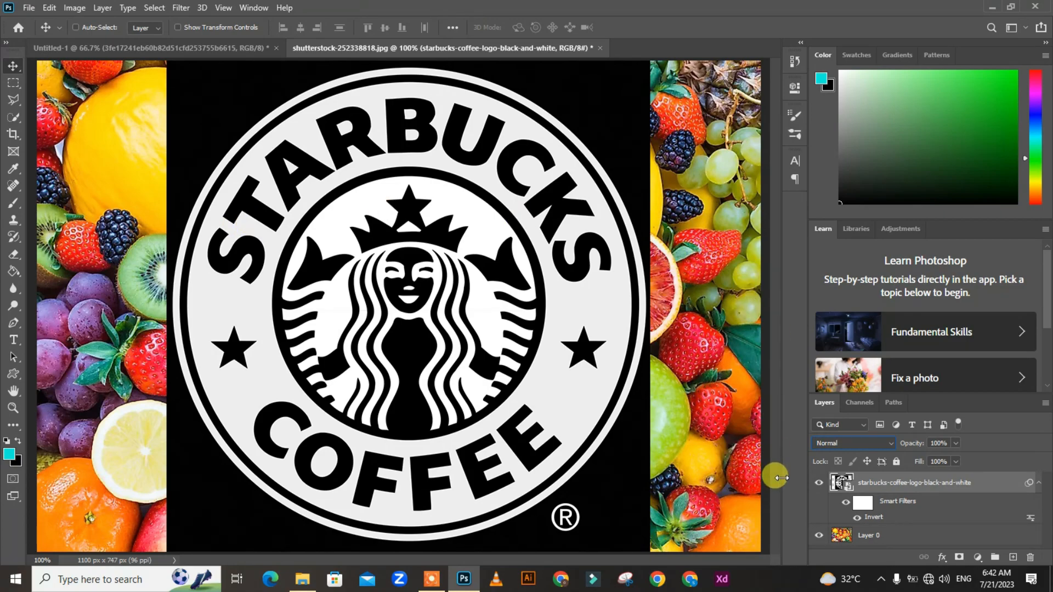
click(889, 444)
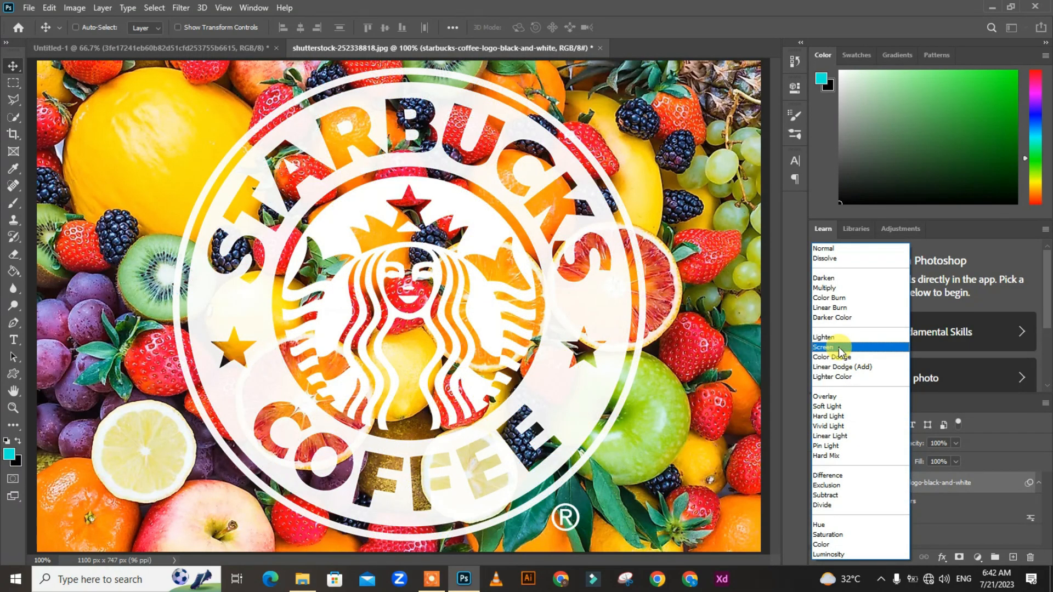
click(838, 346)
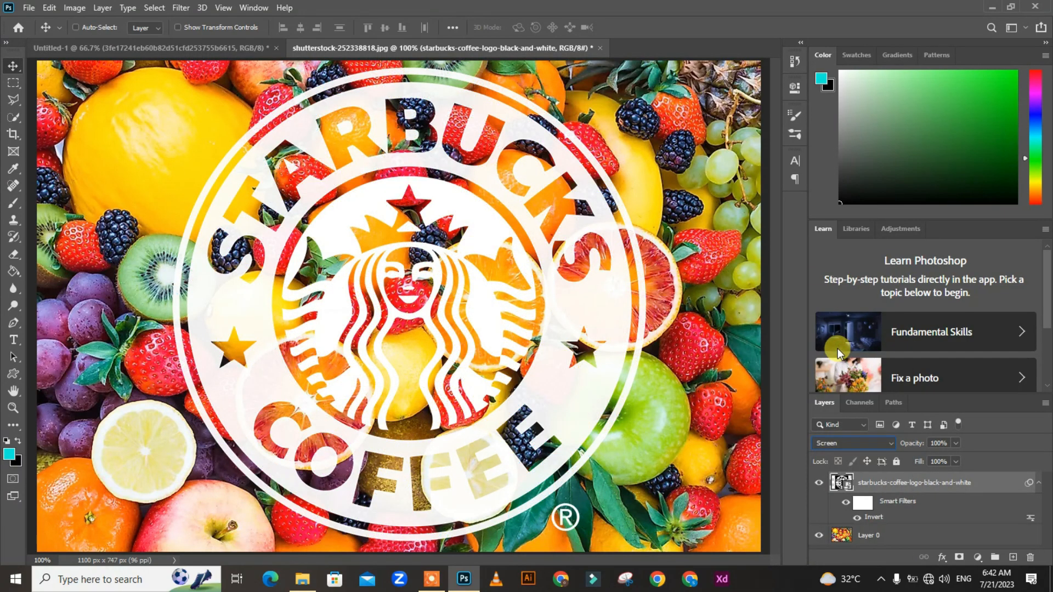
Step: Reposition the inverted logo lower and further left over the fruit image
drag(581, 310, 568, 282)
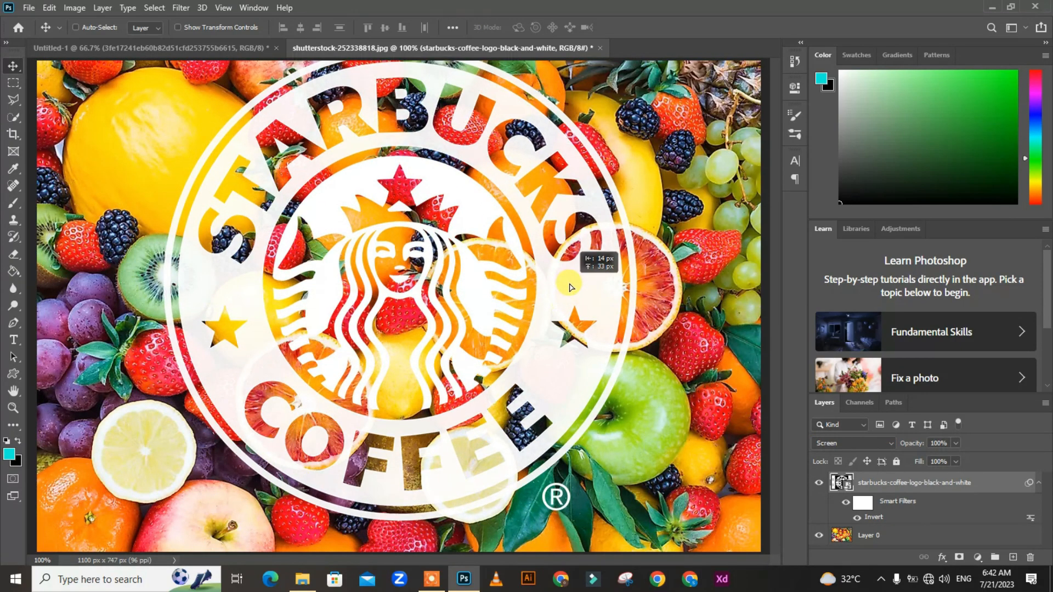
key(ctrl+plus)
key(ctrl+plus)
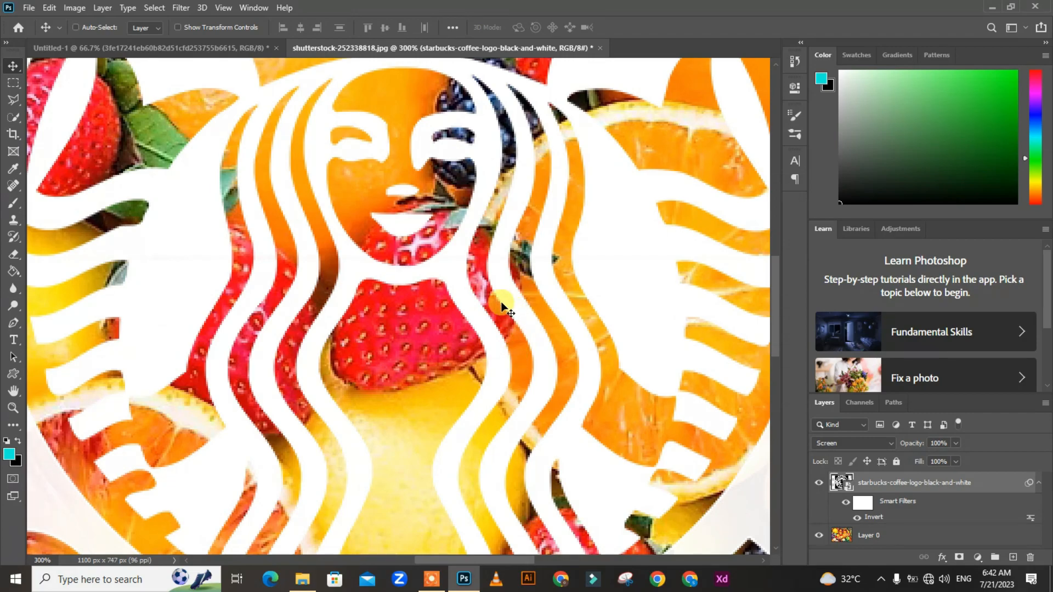
scroll(464, 363, up, 5)
drag(480, 160, 363, 222)
key(ctrl+minus)
key(ctrl+minus)
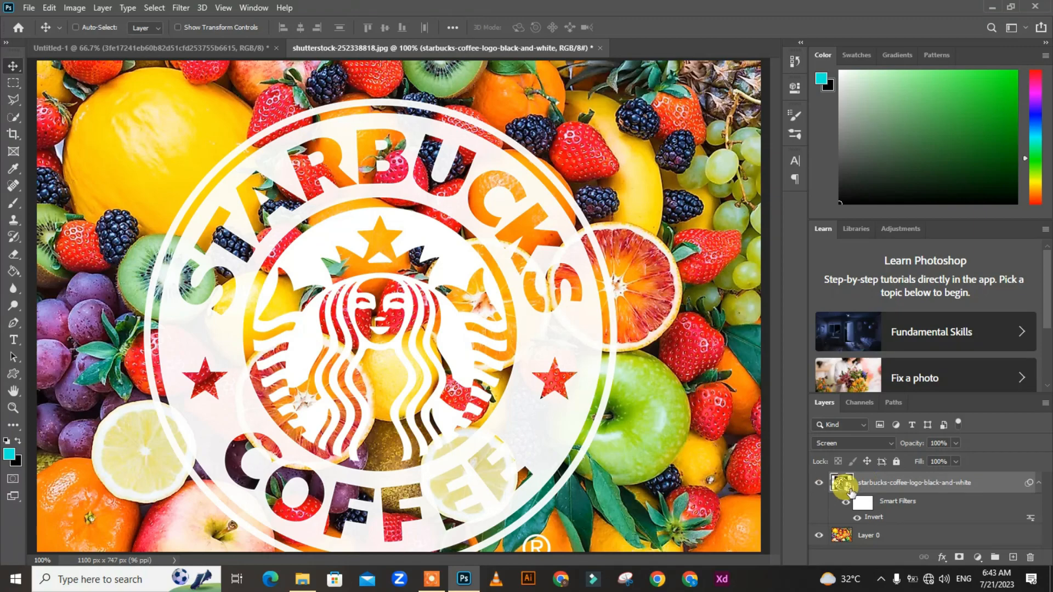
Step: Set the inverted logo layer's blend mode to Normal and move the logo slightly upward
click(891, 443)
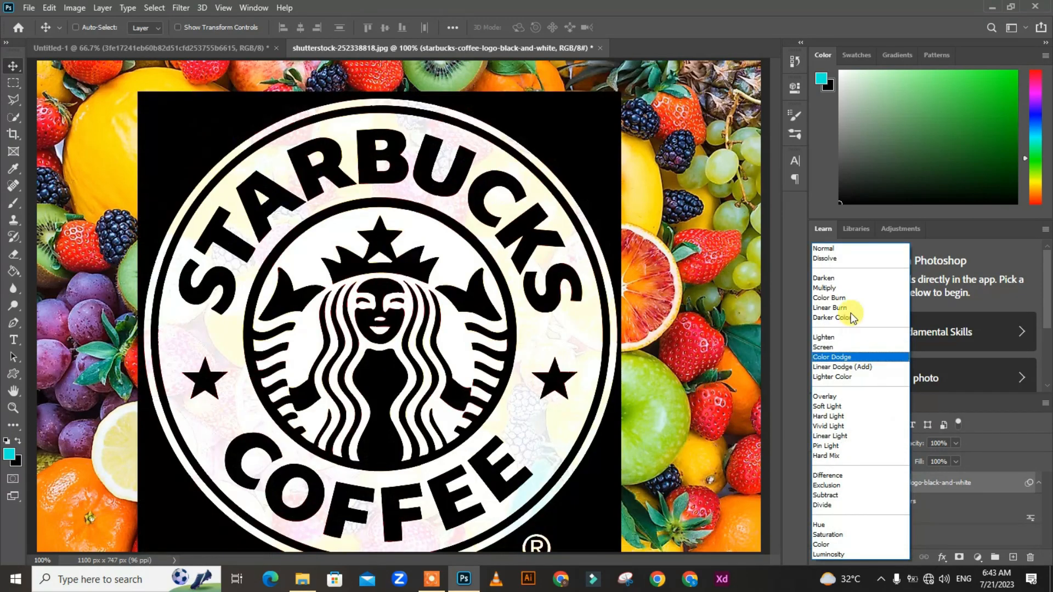
click(828, 246)
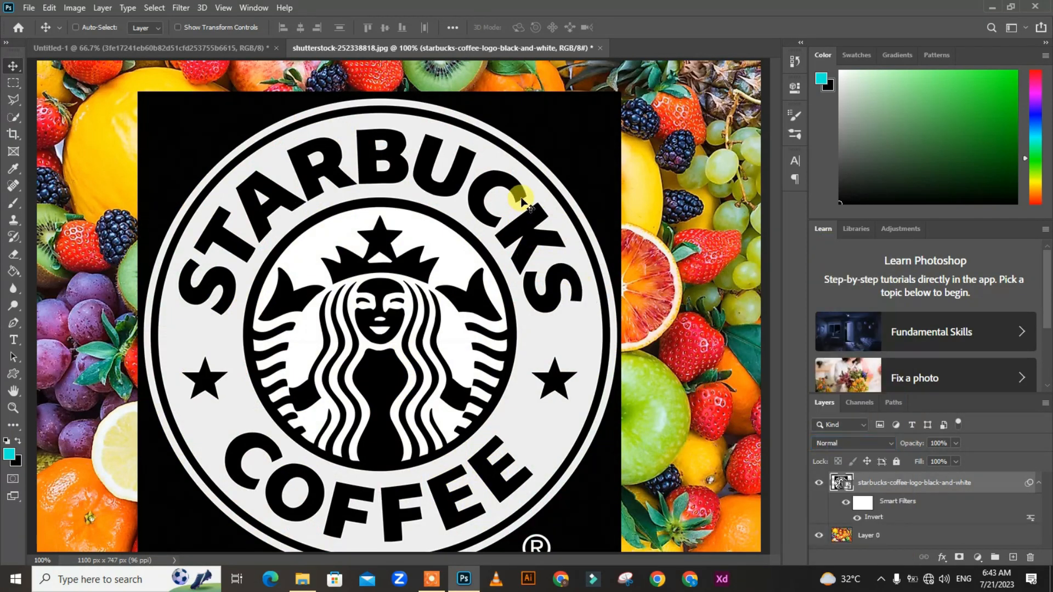
drag(520, 199, 526, 160)
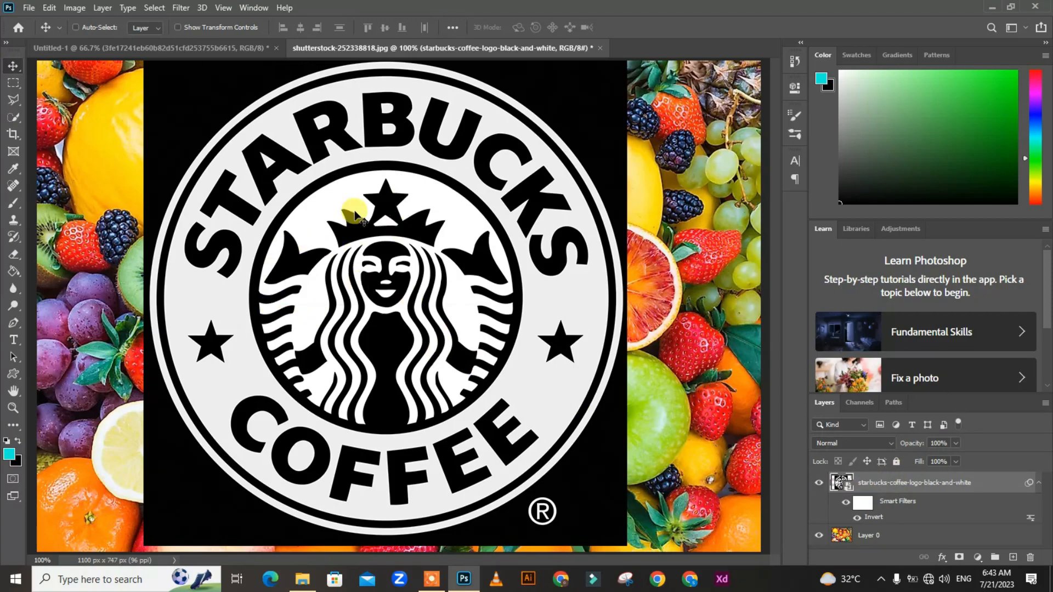
Step: Try to paint on the Starbucks logo smart object with the Brush tool
click(13, 203)
click(234, 211)
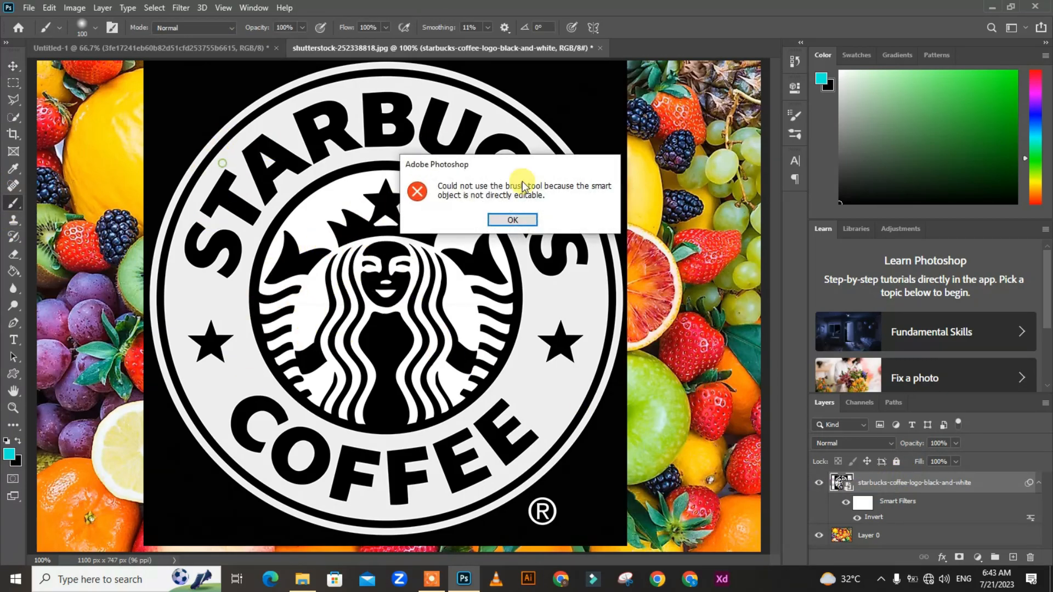
click(507, 220)
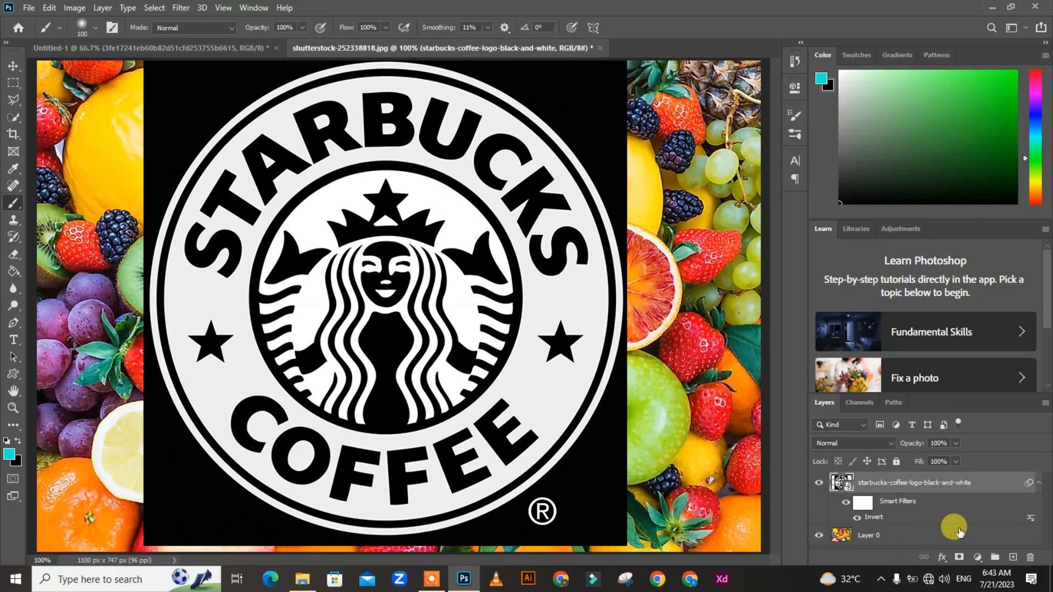
Step: Rasterize the starbucks-coffee-logo-black-and-white layer, merging its Invert smart filter into pixels
right_click(986, 488)
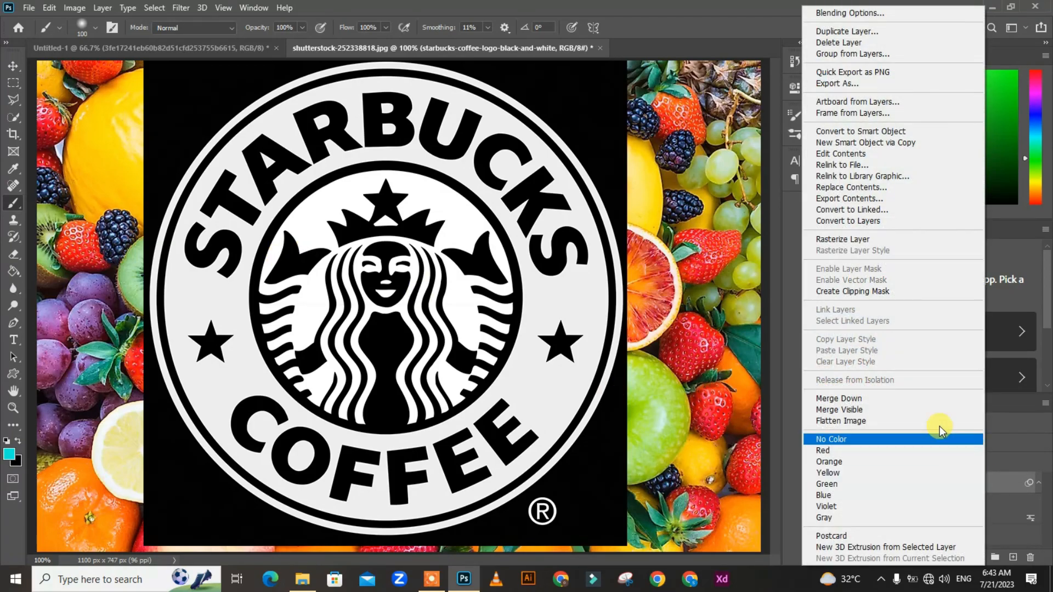
click(858, 241)
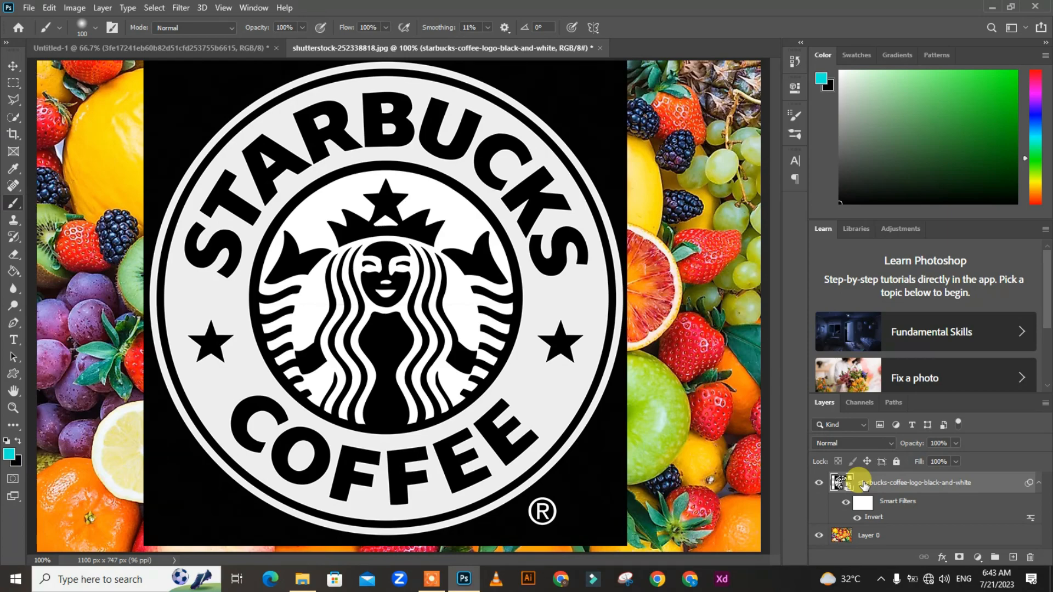
right_click(992, 483)
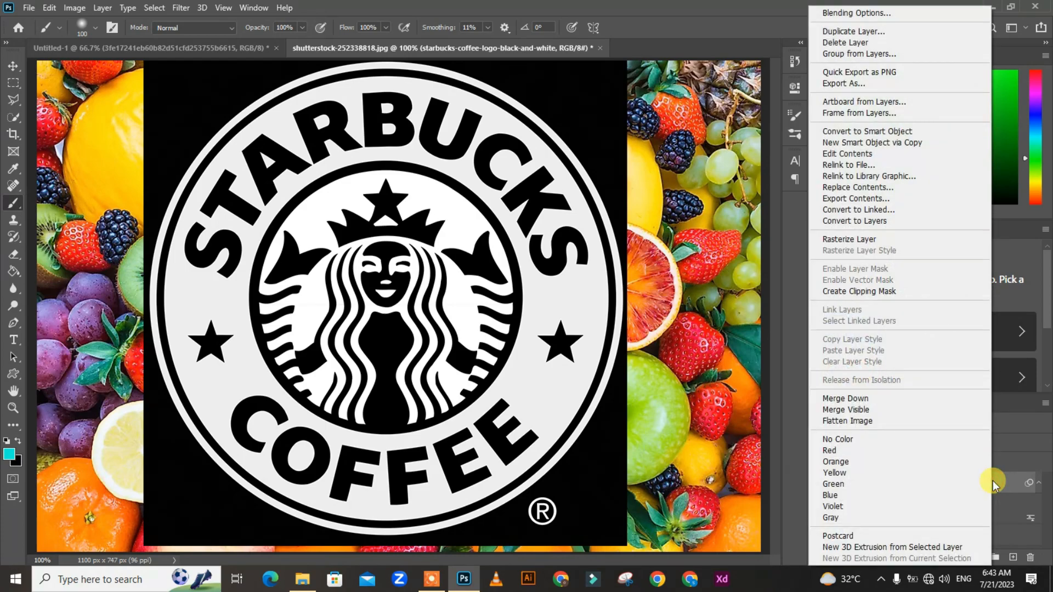
click(849, 240)
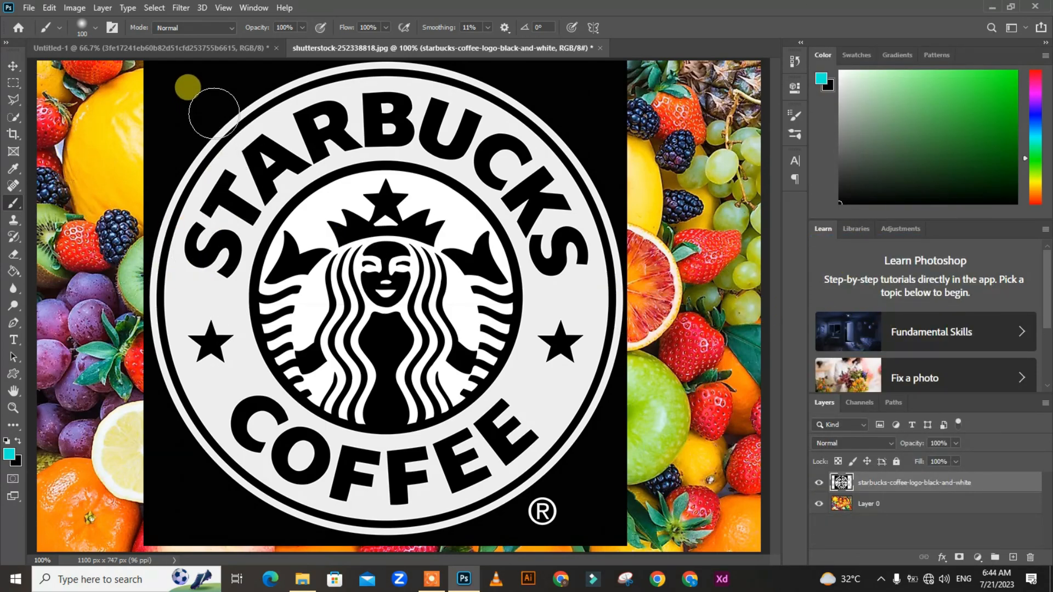
Step: Test a broad cyan brush stroke across the rasterized logo and undo it
mouse_move(175, 93)
mouse_down()
mouse_move(271, 358)
mouse_move(256, 132)
mouse_move(387, 315)
mouse_move(529, 335)
mouse_move(583, 369)
mouse_move(573, 246)
mouse_up()
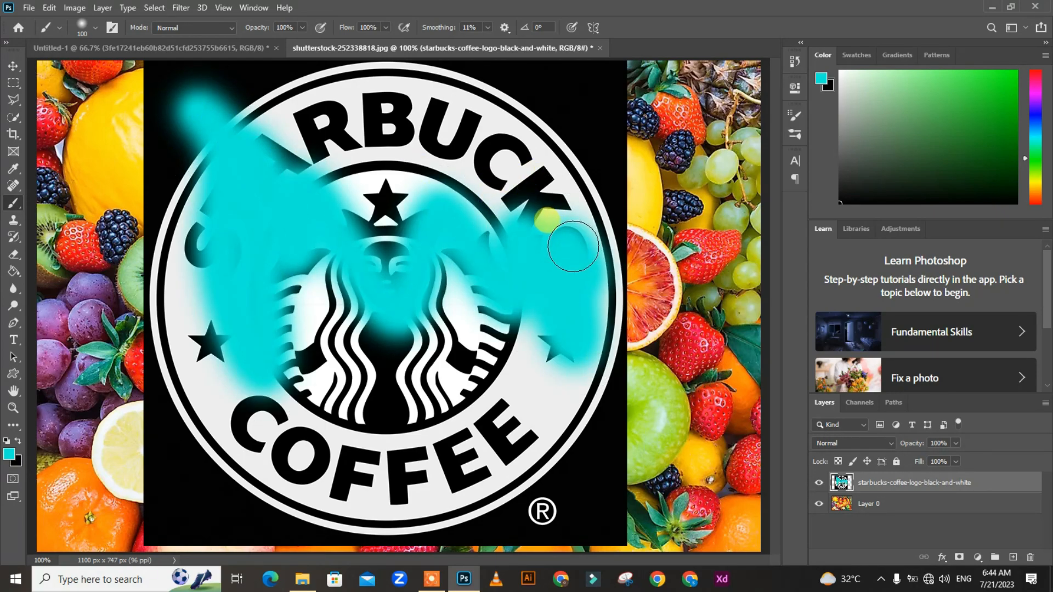
key(ctrl+z)
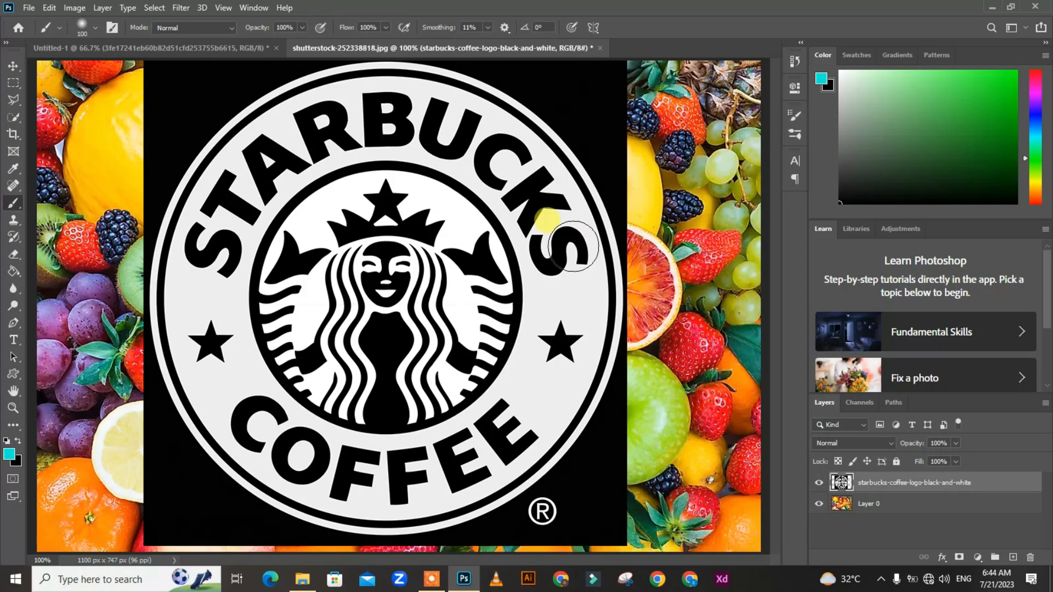
key(v)
key(ctrl+minus)
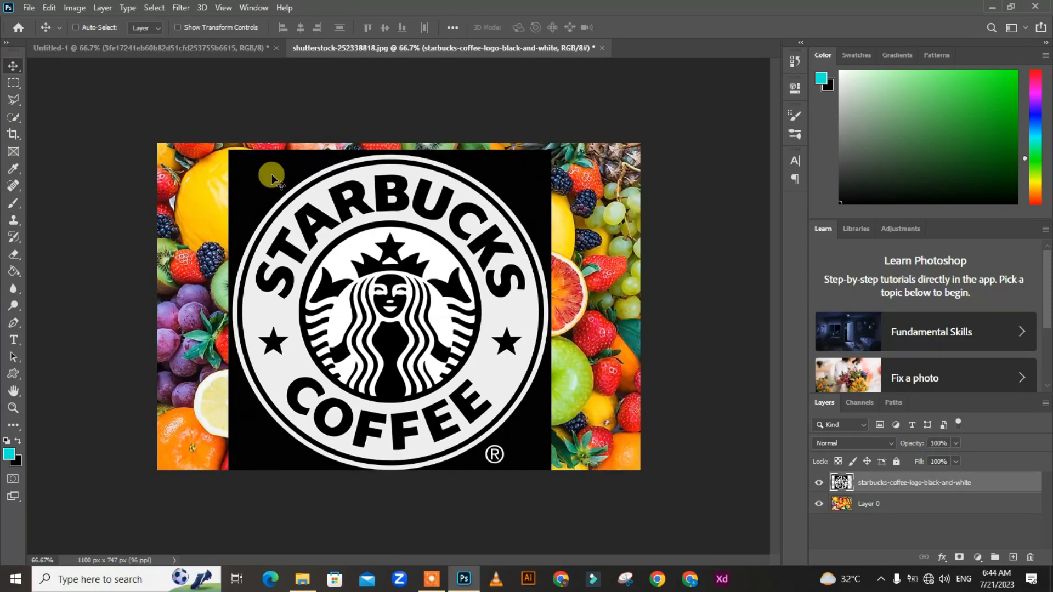